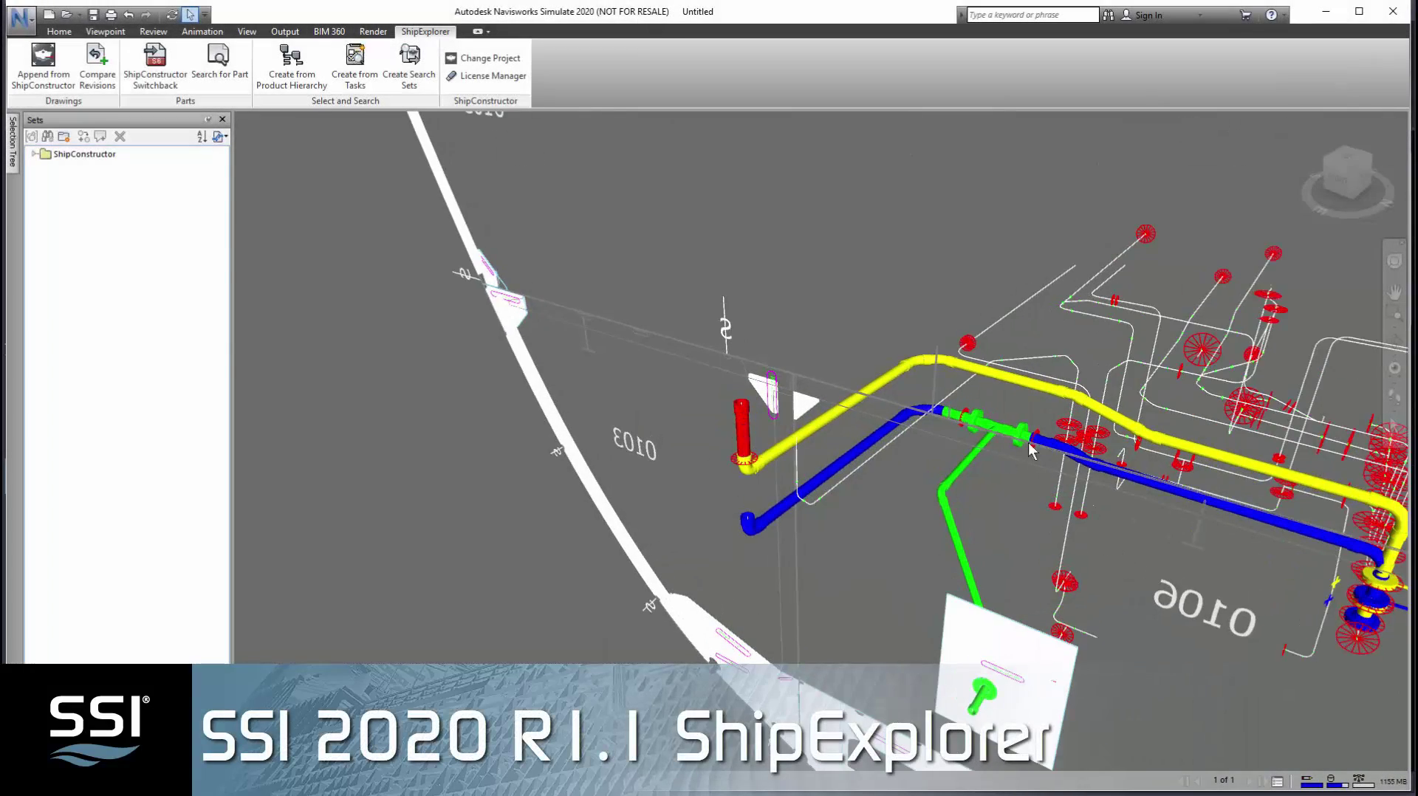
Step: Pan the piping model aside and switch to the Home tab to start an empty scene
middle_click_drag(1029, 394, 799, 353)
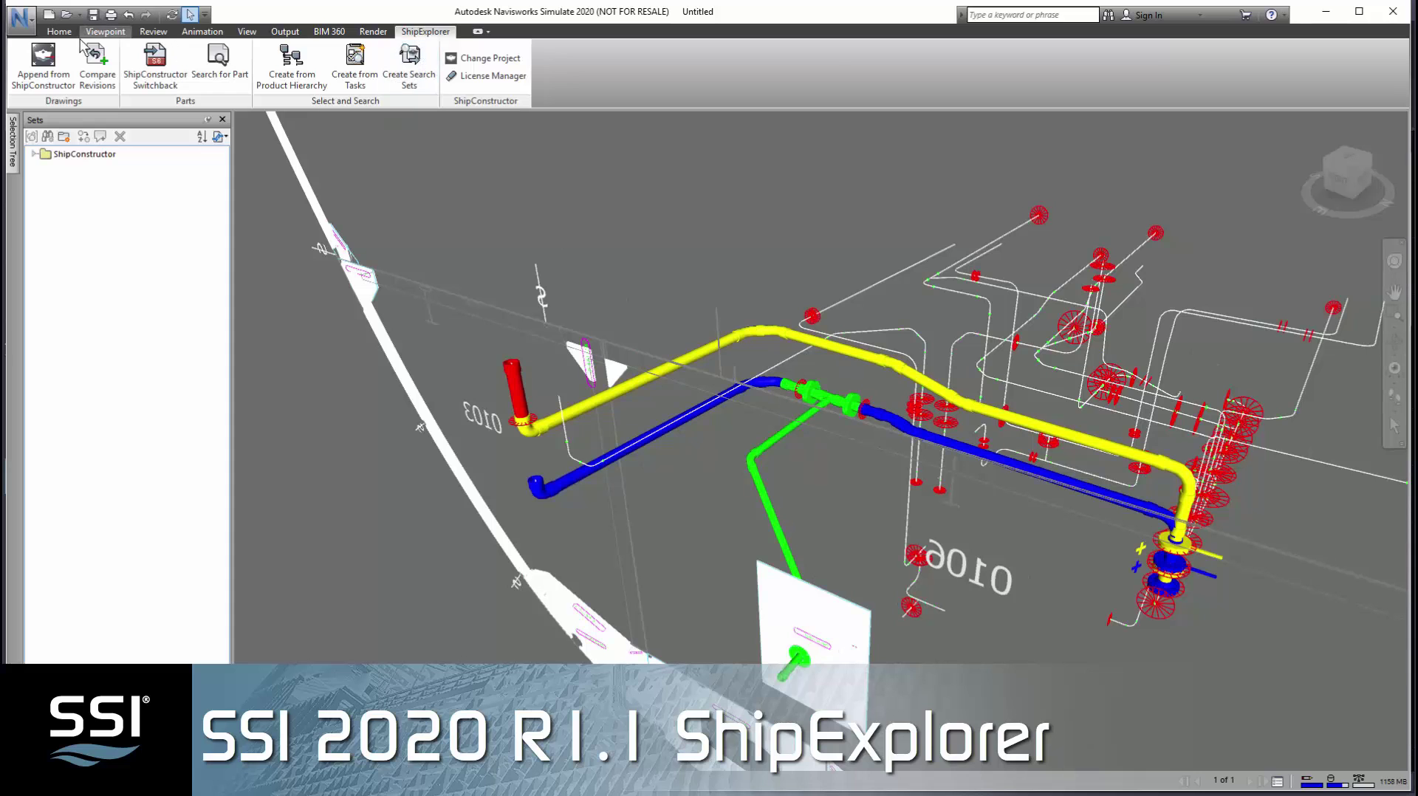
left_click(59, 31)
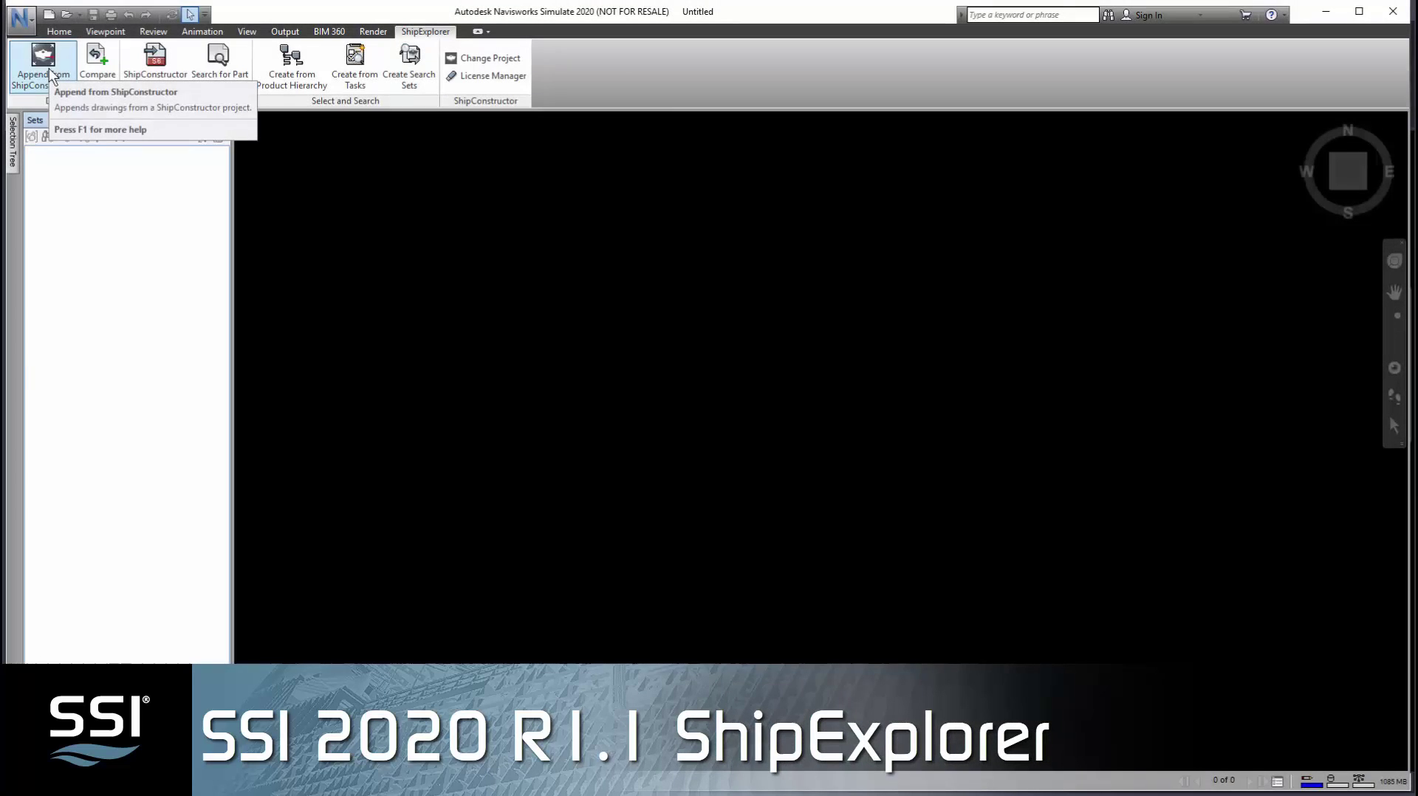
Step: Append the 672_U01_Black and grey water TTD piping drawing from ShipConstructor via Select Specific
left_click(43, 61)
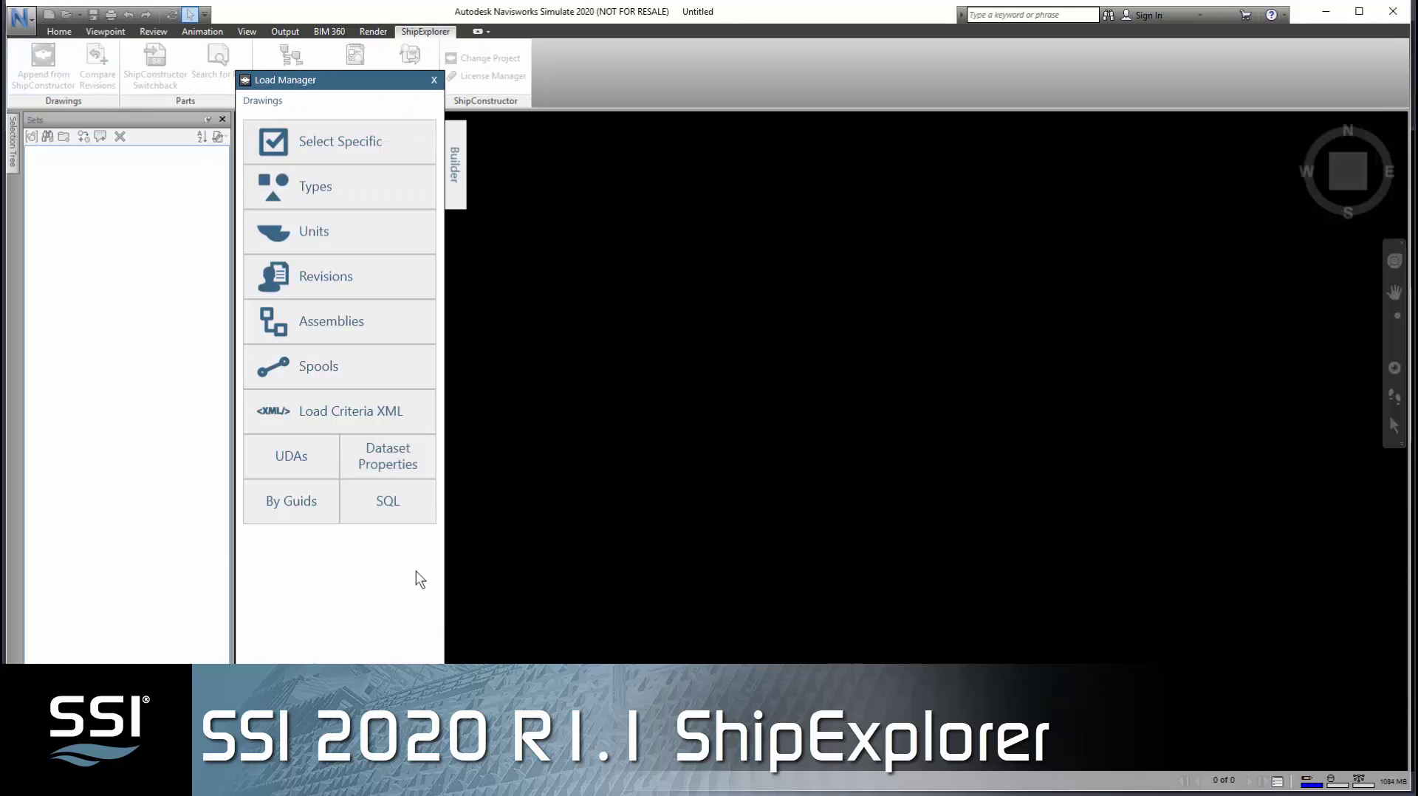
left_click(316, 142)
left_click(237, 353)
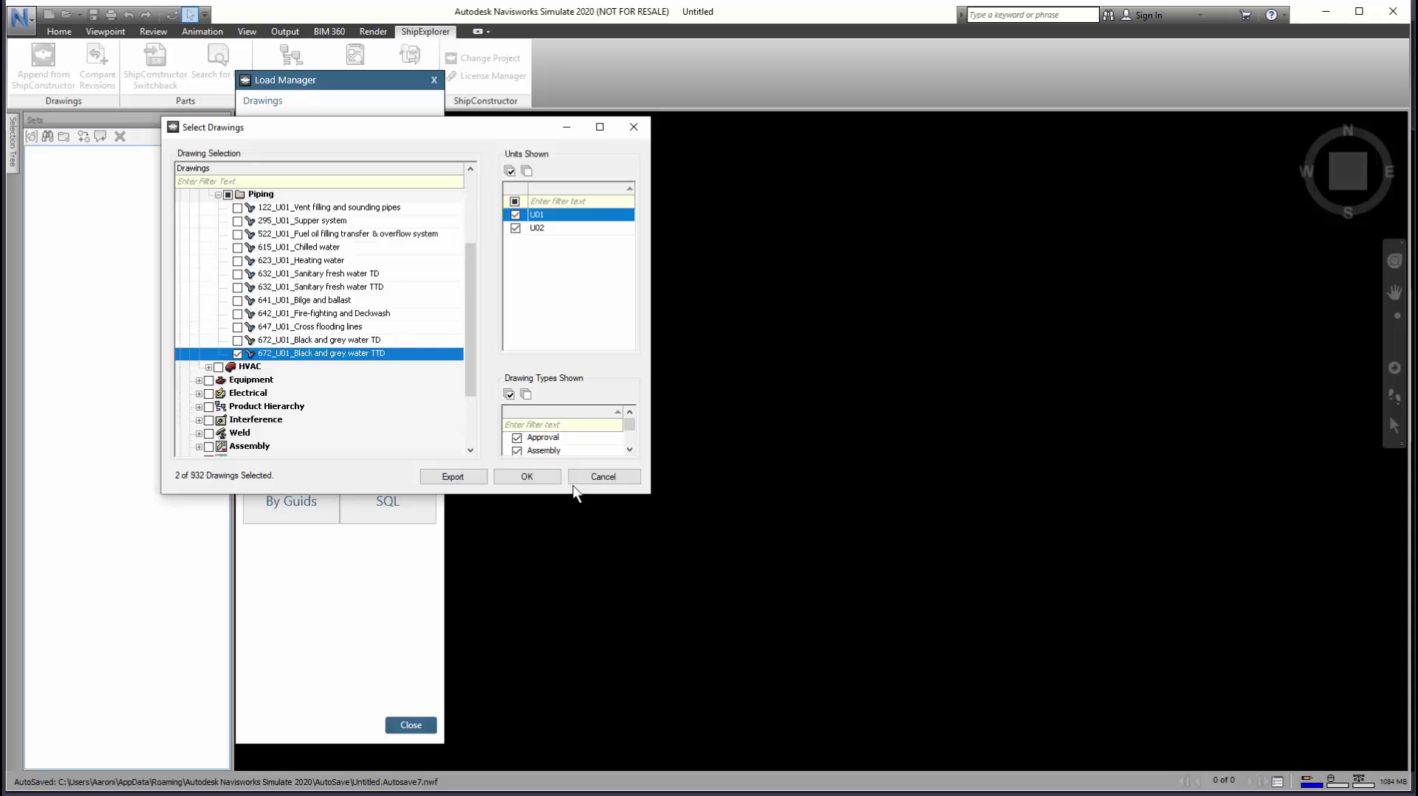
left_click(530, 479)
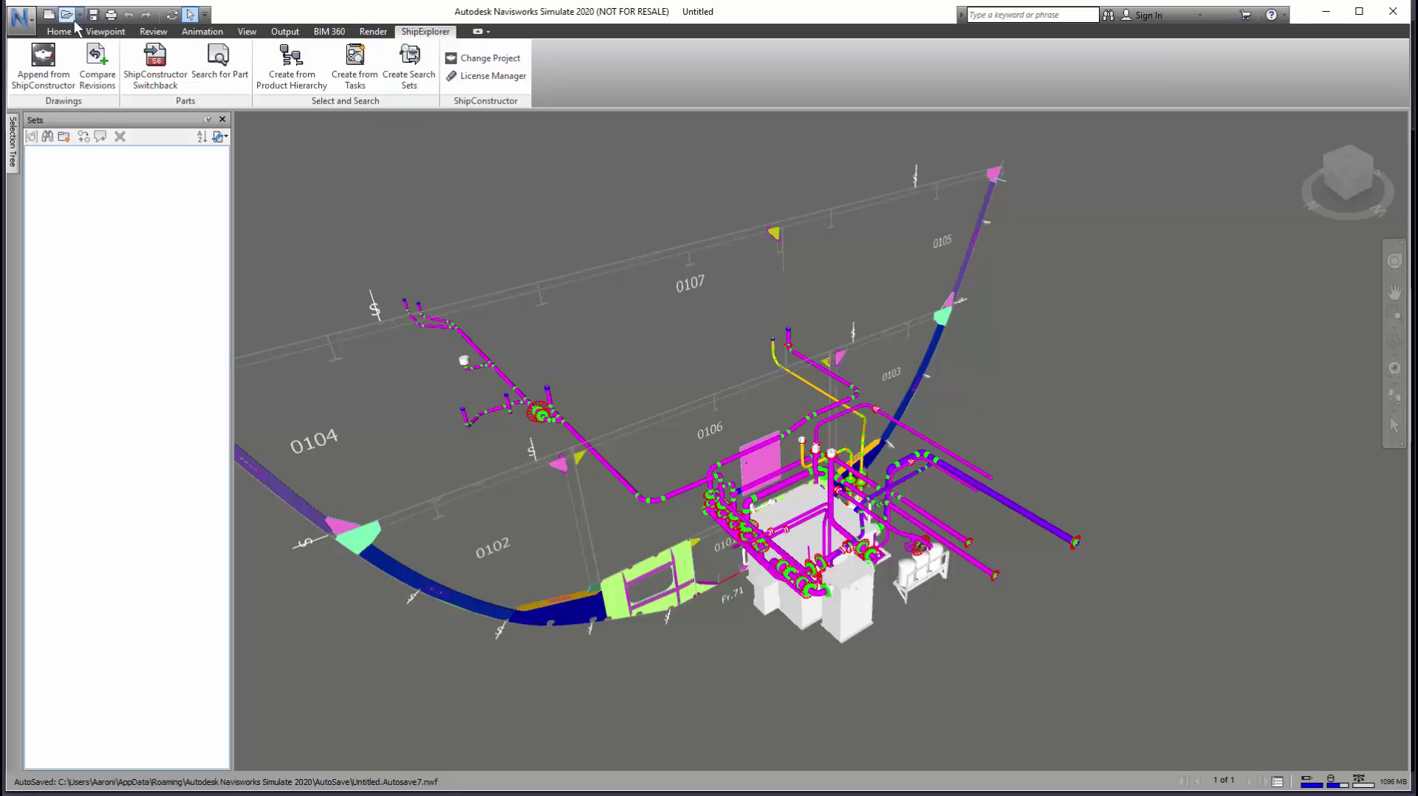
Step: Save As the loaded piping model under the name BlackAndGreyBase.nwd
left_click(22, 17)
left_click(59, 155)
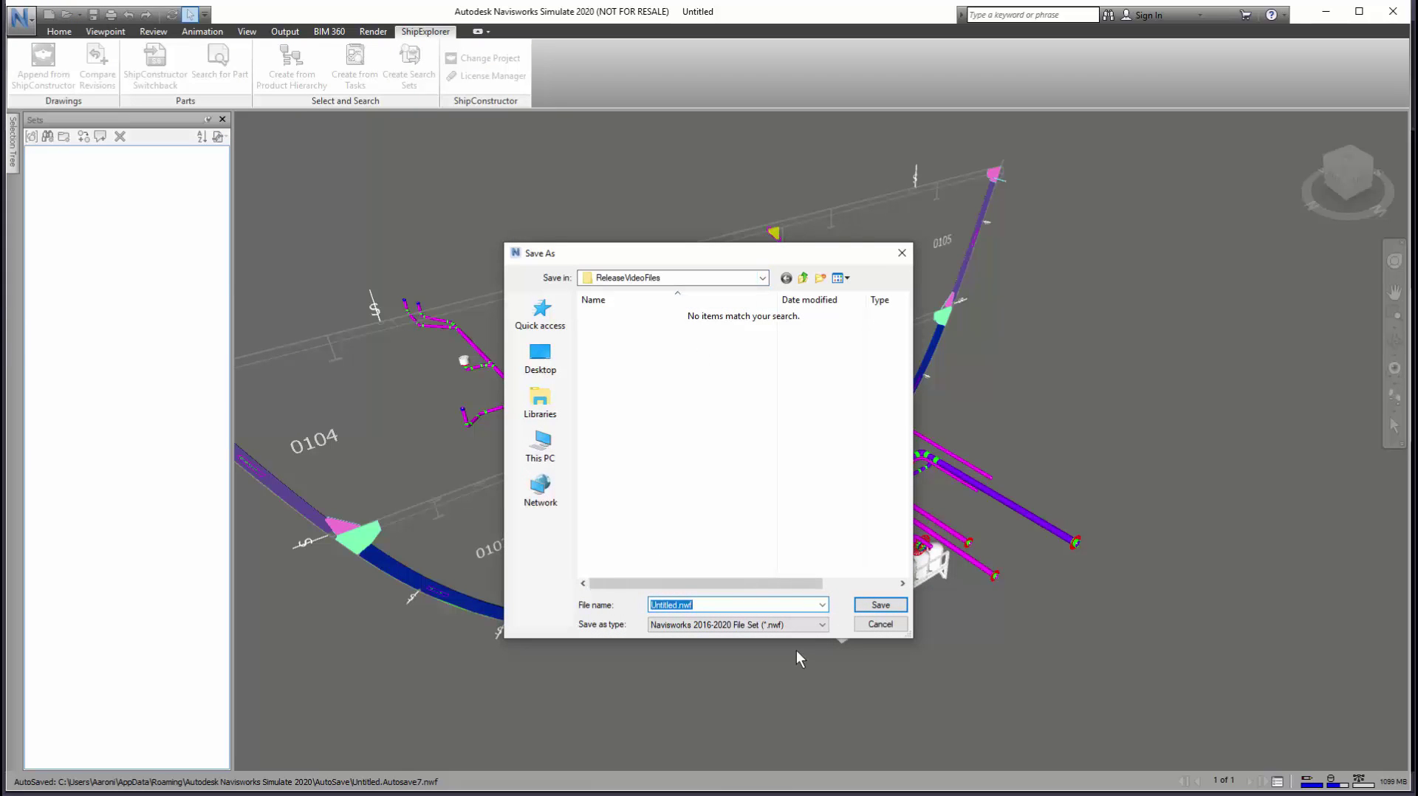
type("Black")
type("And")
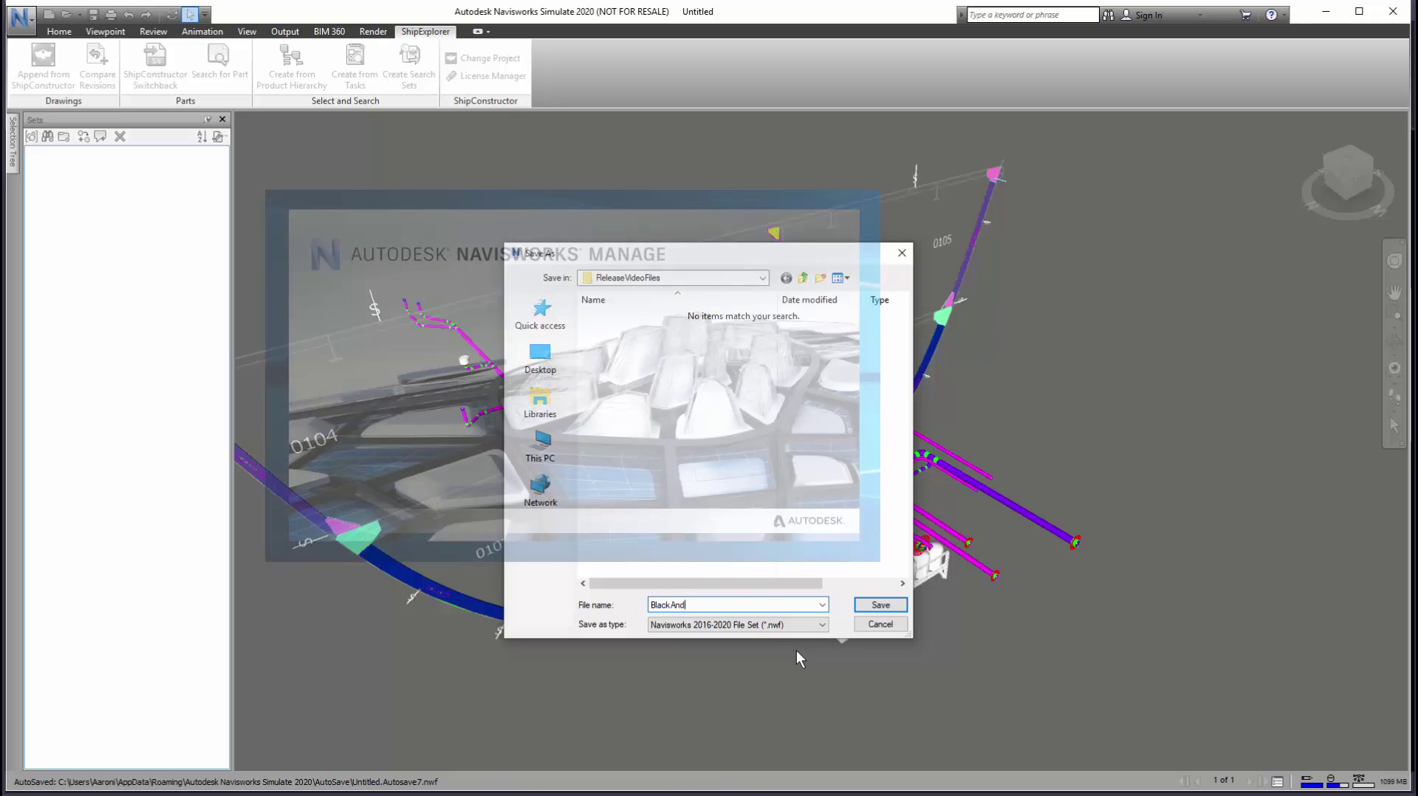
type("GreyBase")
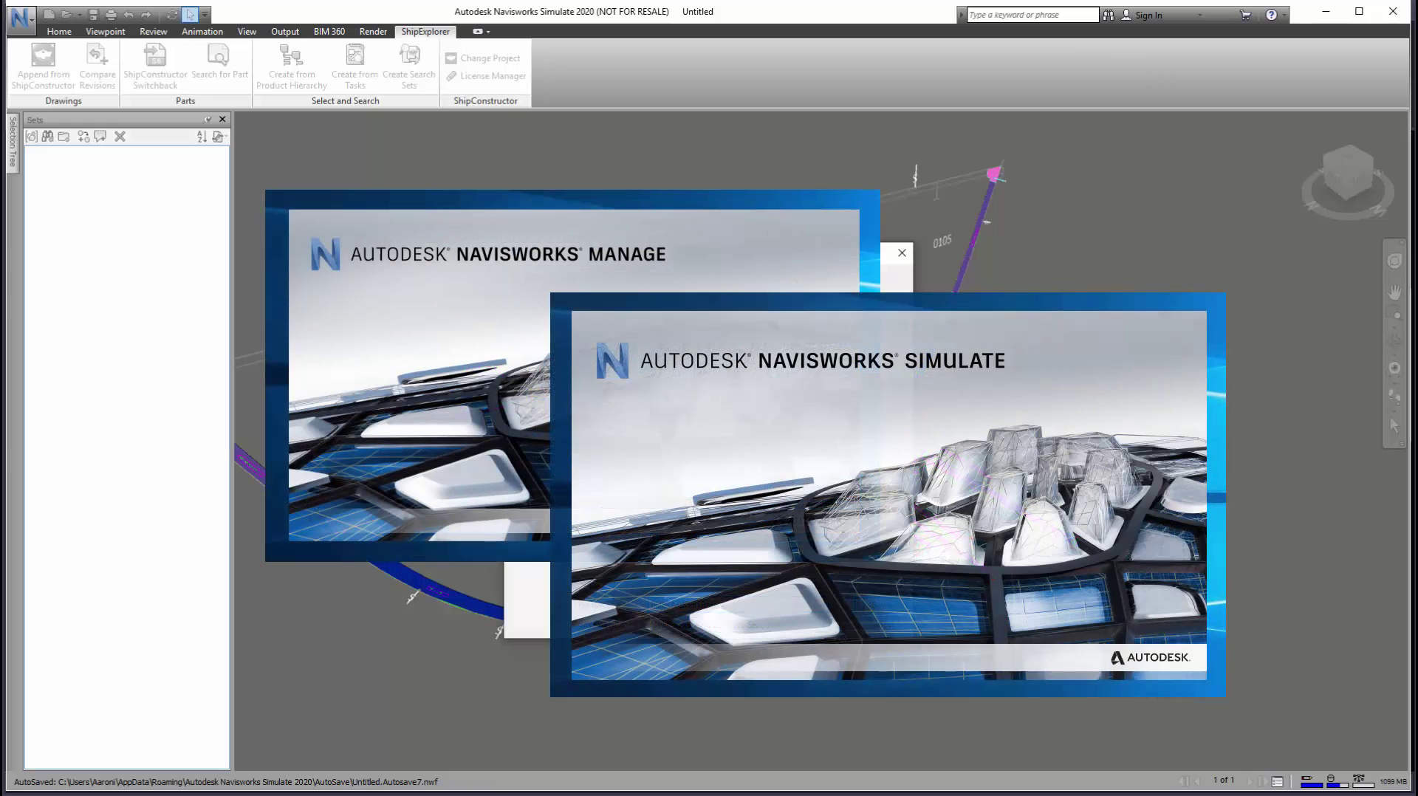
key("Return")
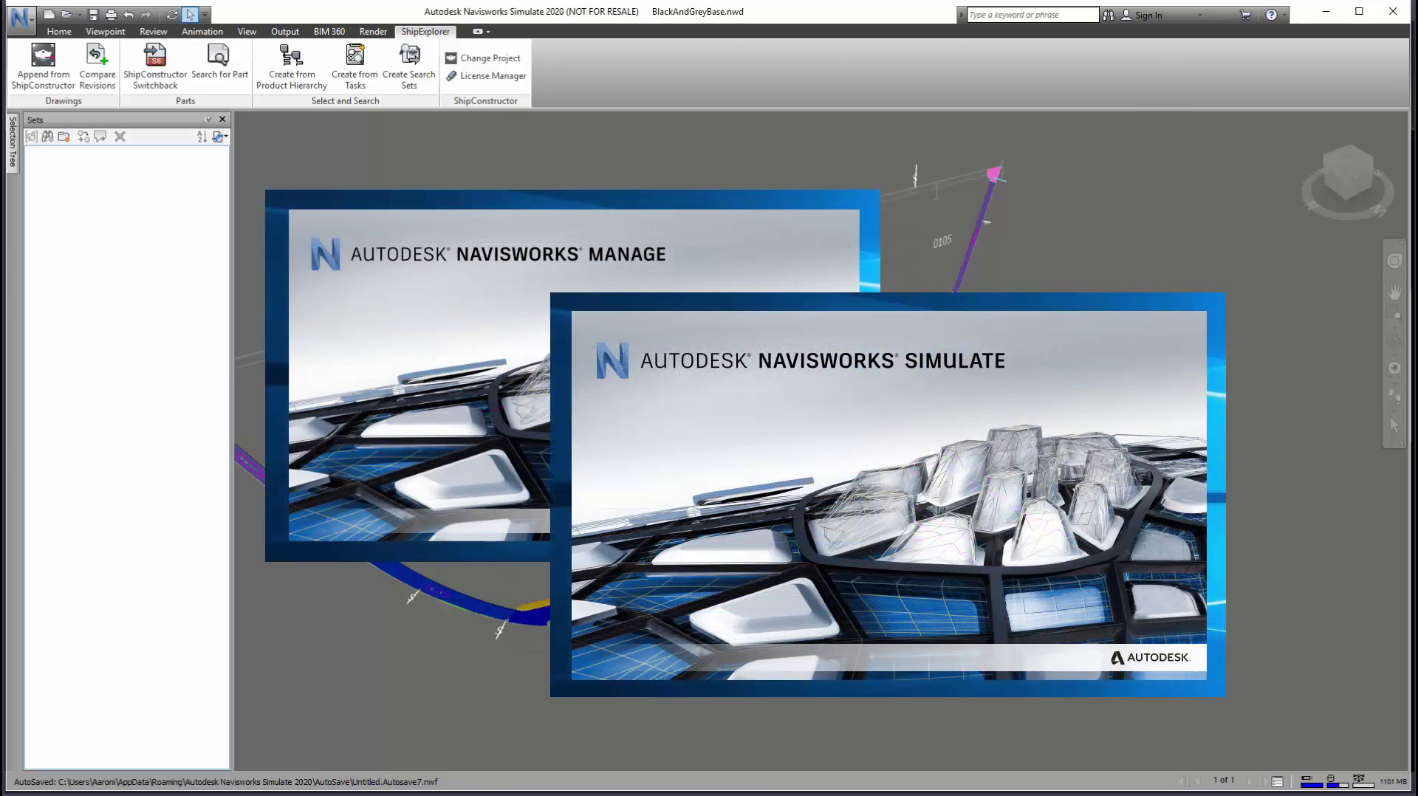
Step: Compare against the revision file, then zoom and orbit to inspect the highlighted pipe changes
left_click(103, 76)
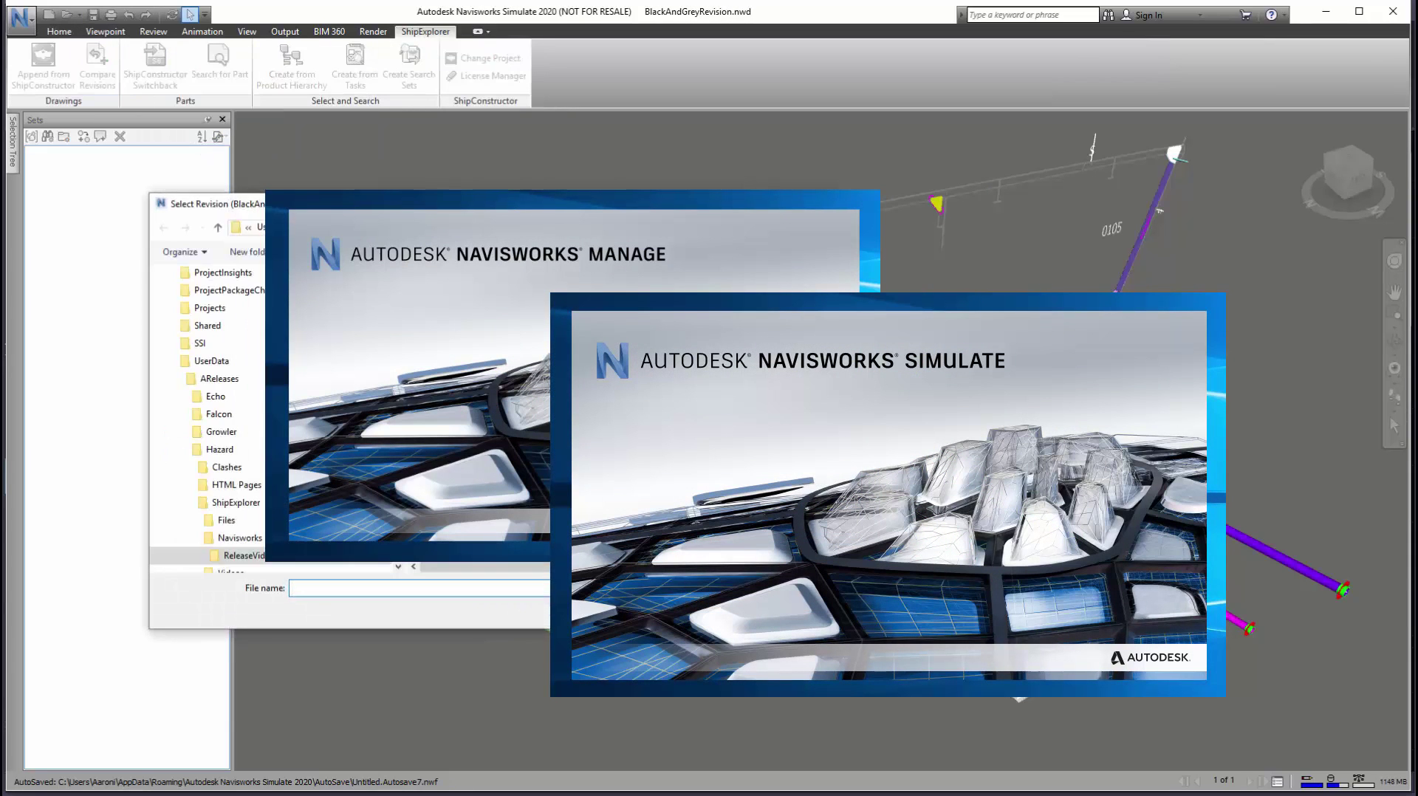
double_click(691, 452)
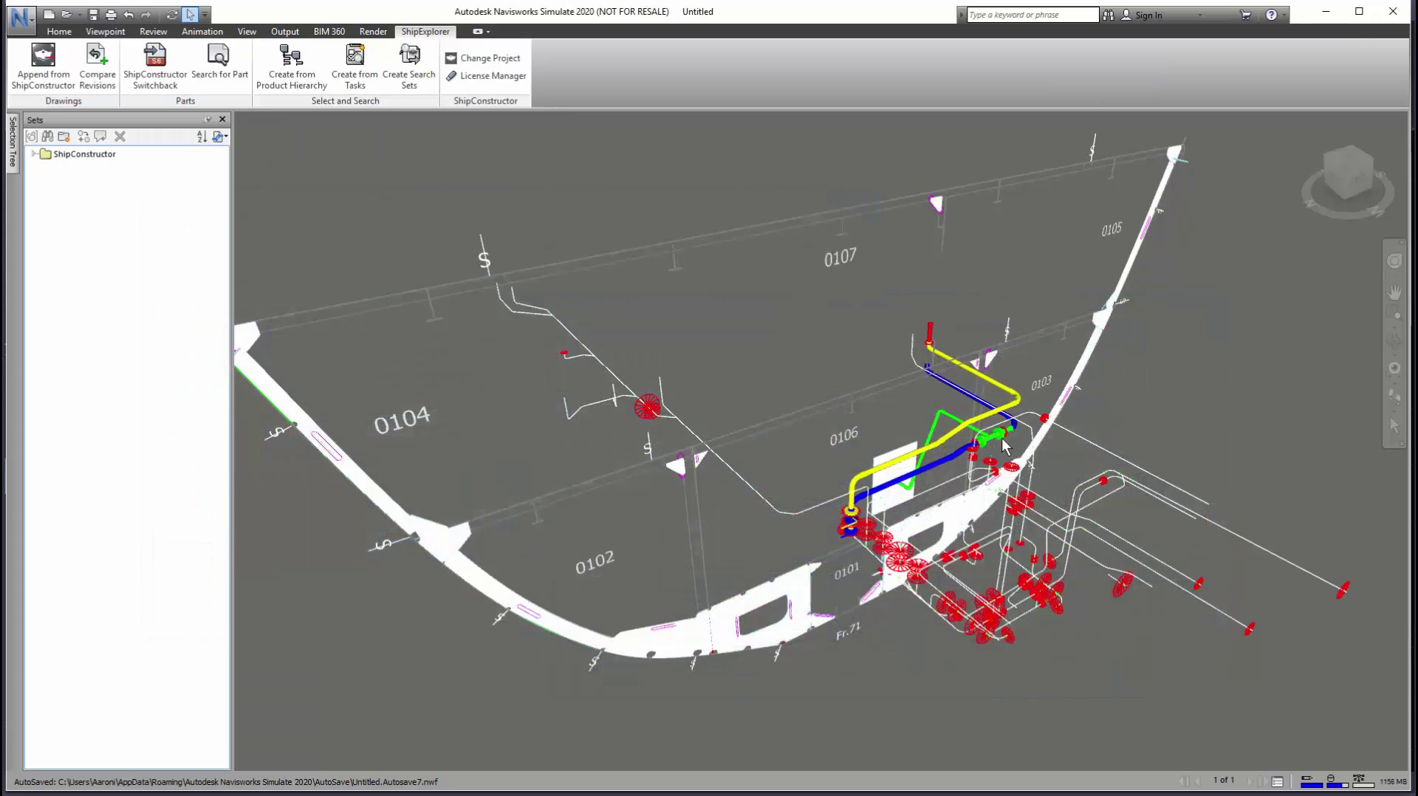
scroll(1003, 444, "up", 2)
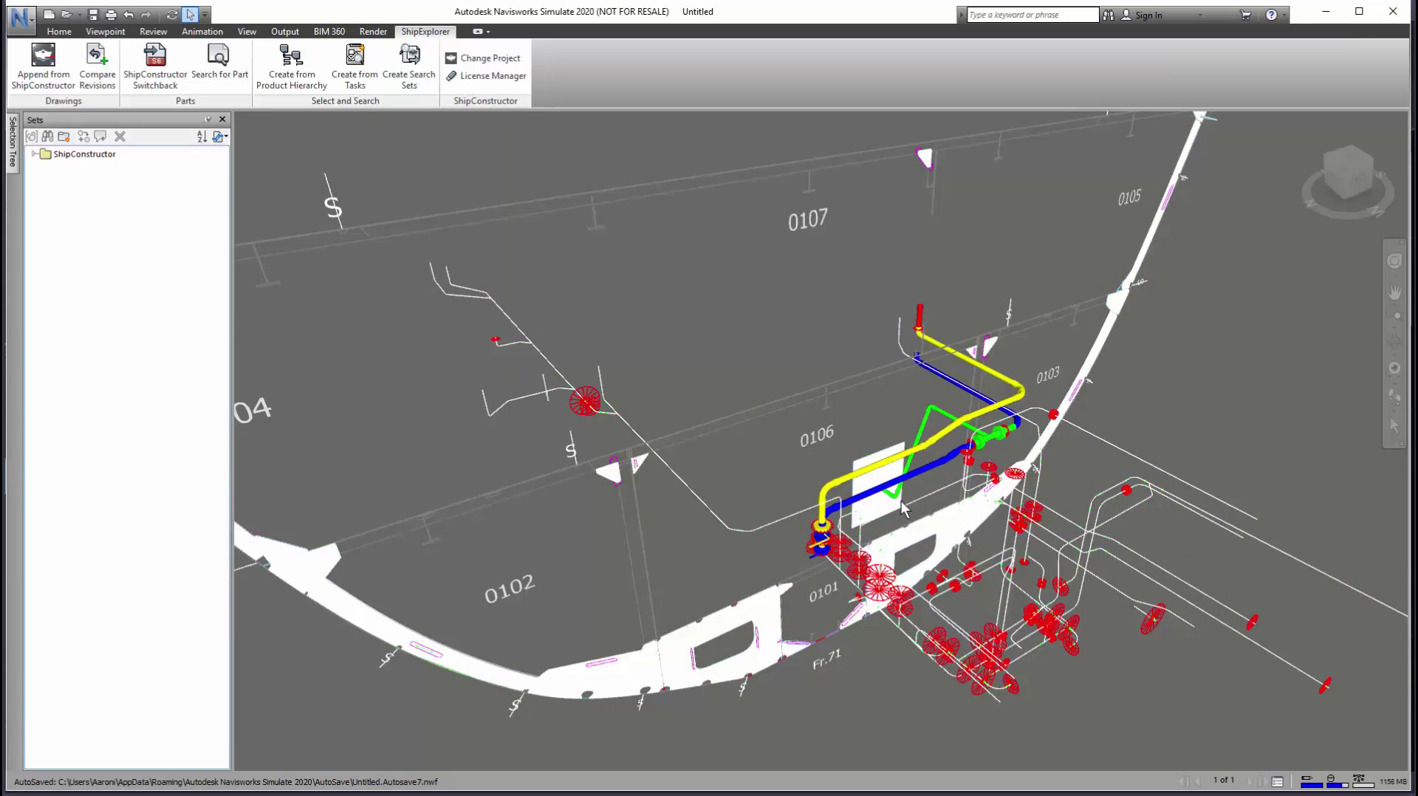
mouse_move(901, 506)
middle_mouse_down("shift")
mouse_move(1090, 496)
mouse_move(991, 495)
middle_mouse_up("shift")
scroll(743, 427, "up", 2)
scroll(743, 427, "up", 2)
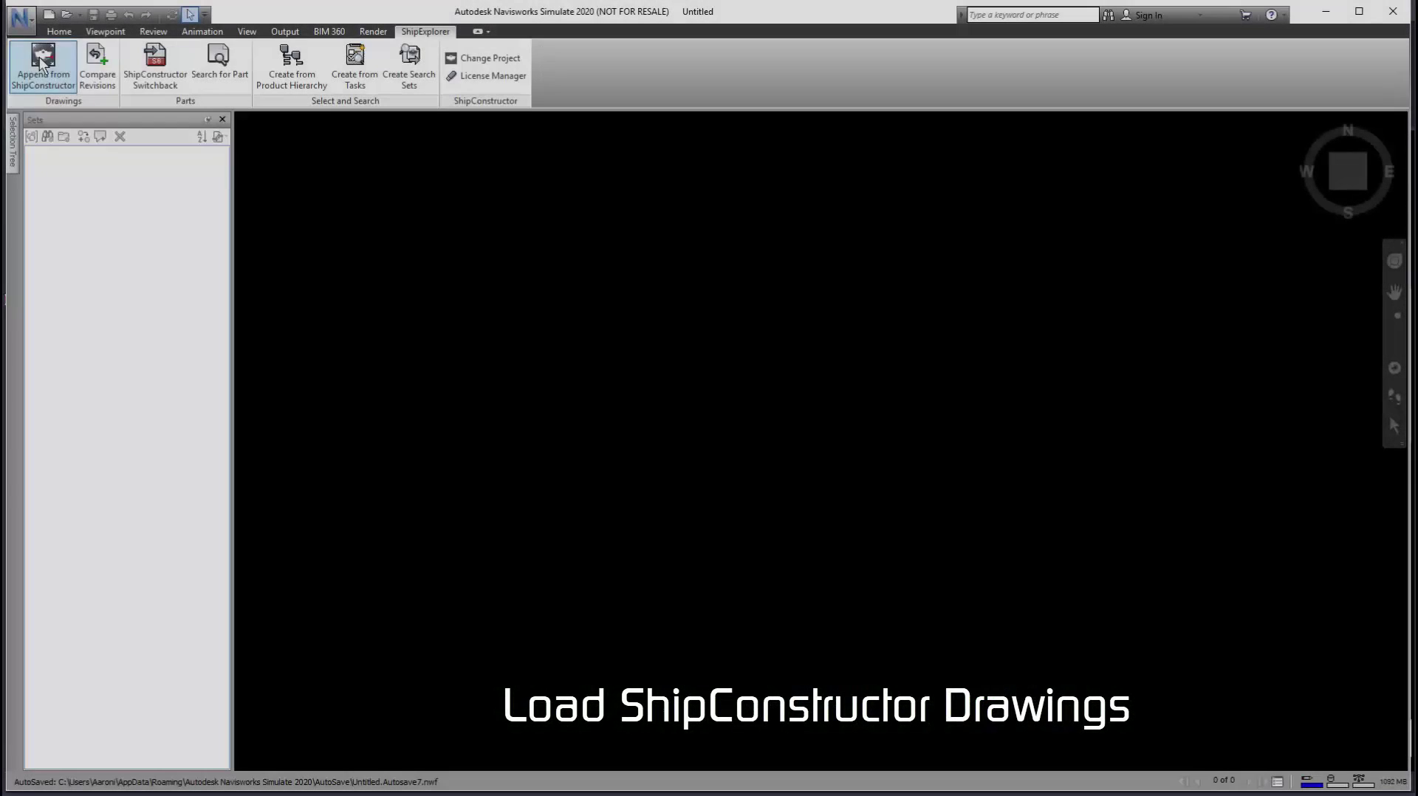
Step: In Select Specific, expand the U01 unit and its Distributed Systems drawings
left_click(43, 63)
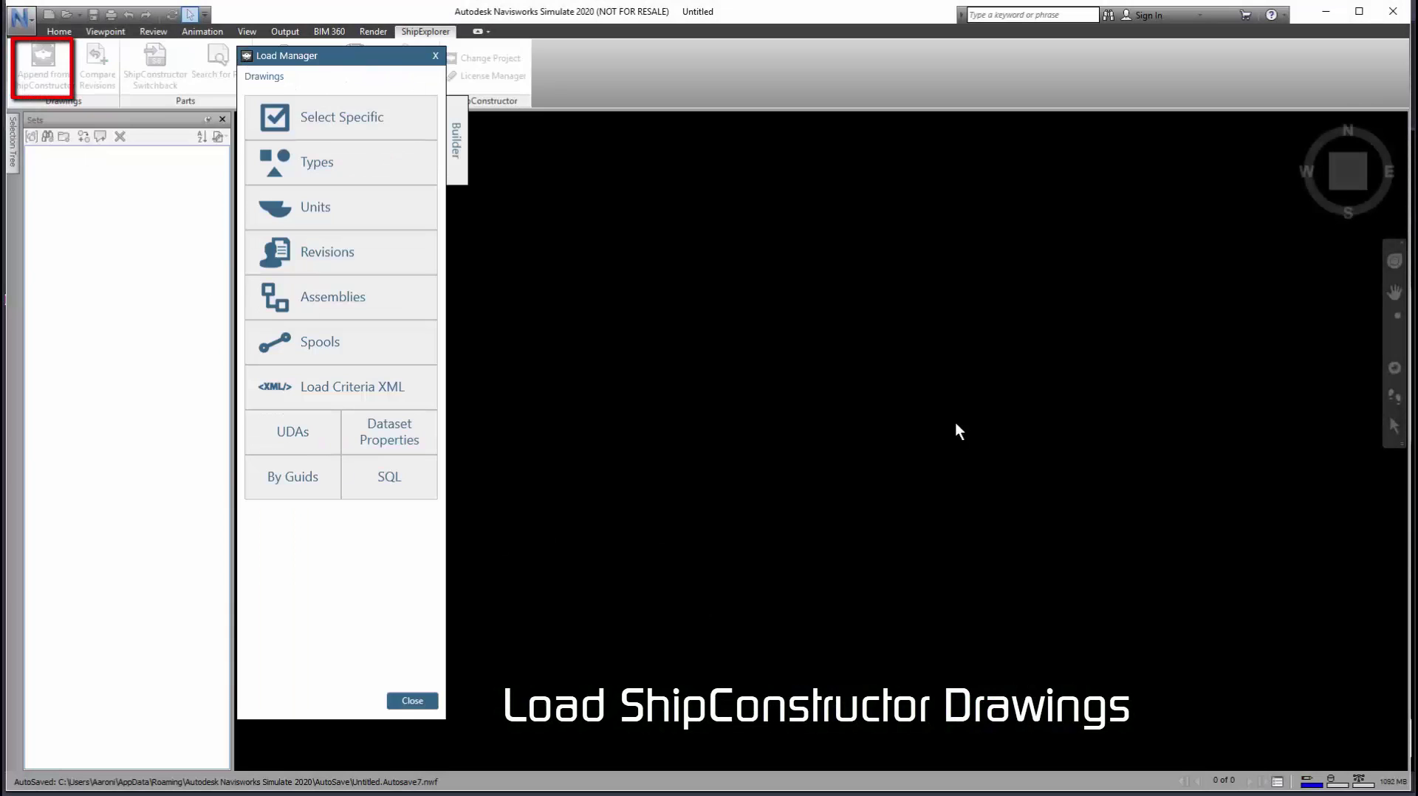
left_click(330, 117)
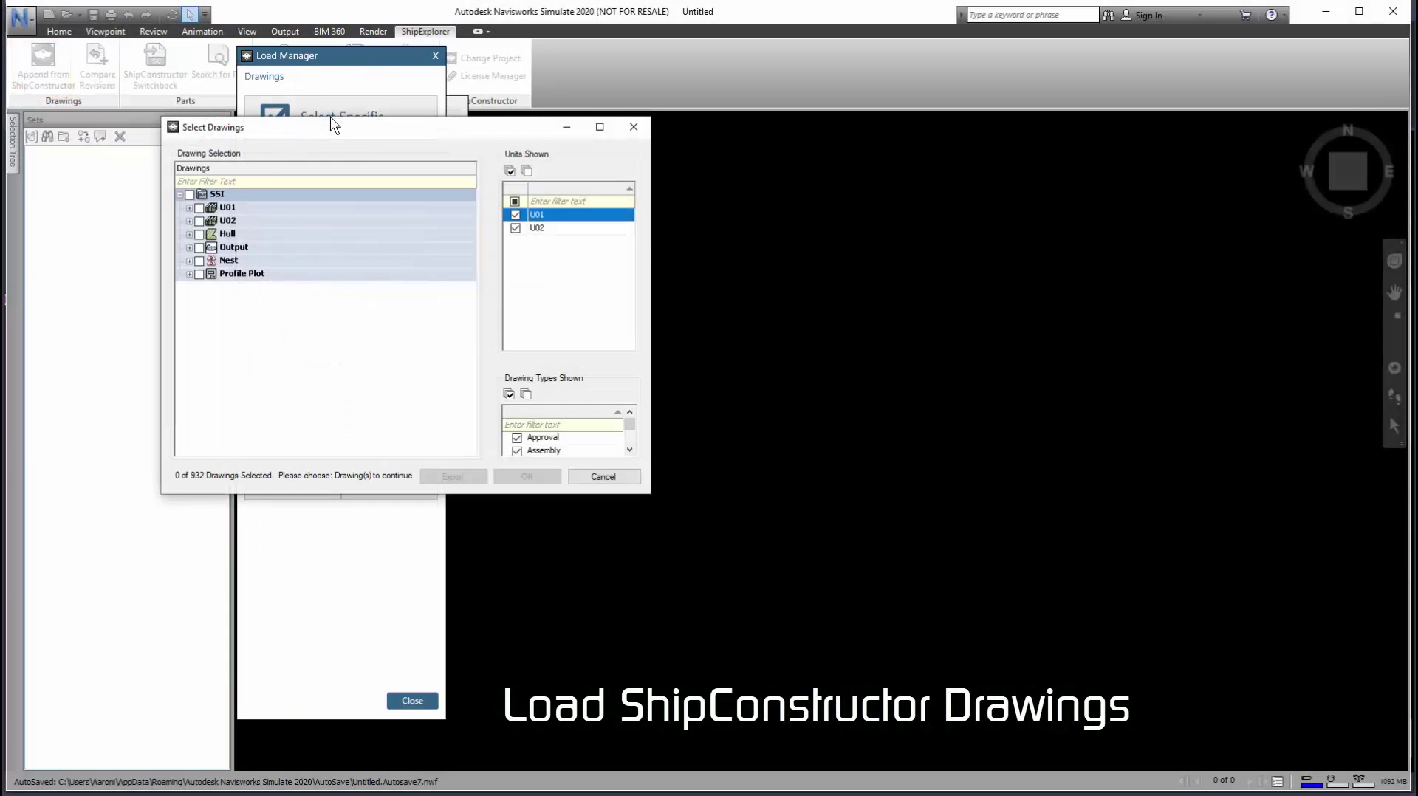
left_click(189, 207)
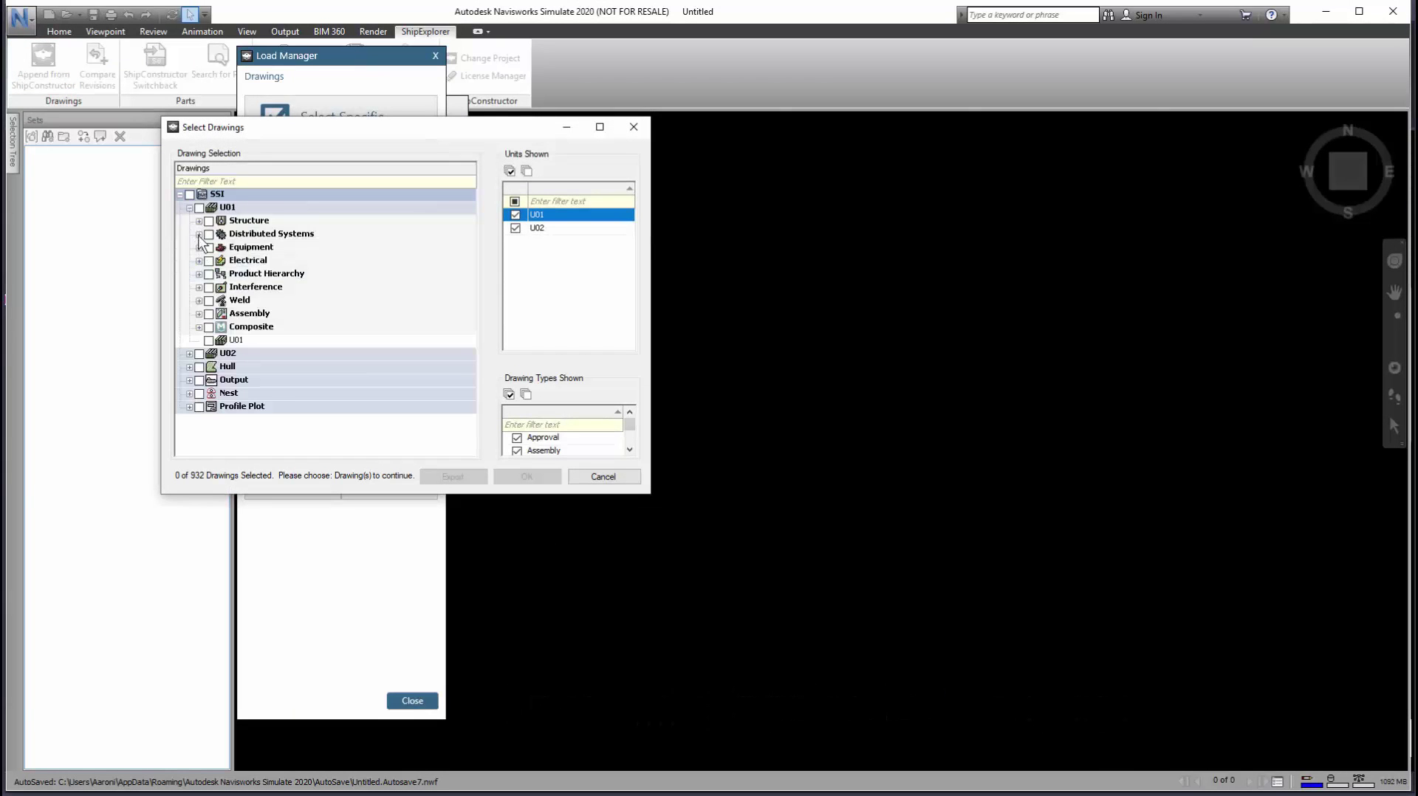
left_click(199, 235)
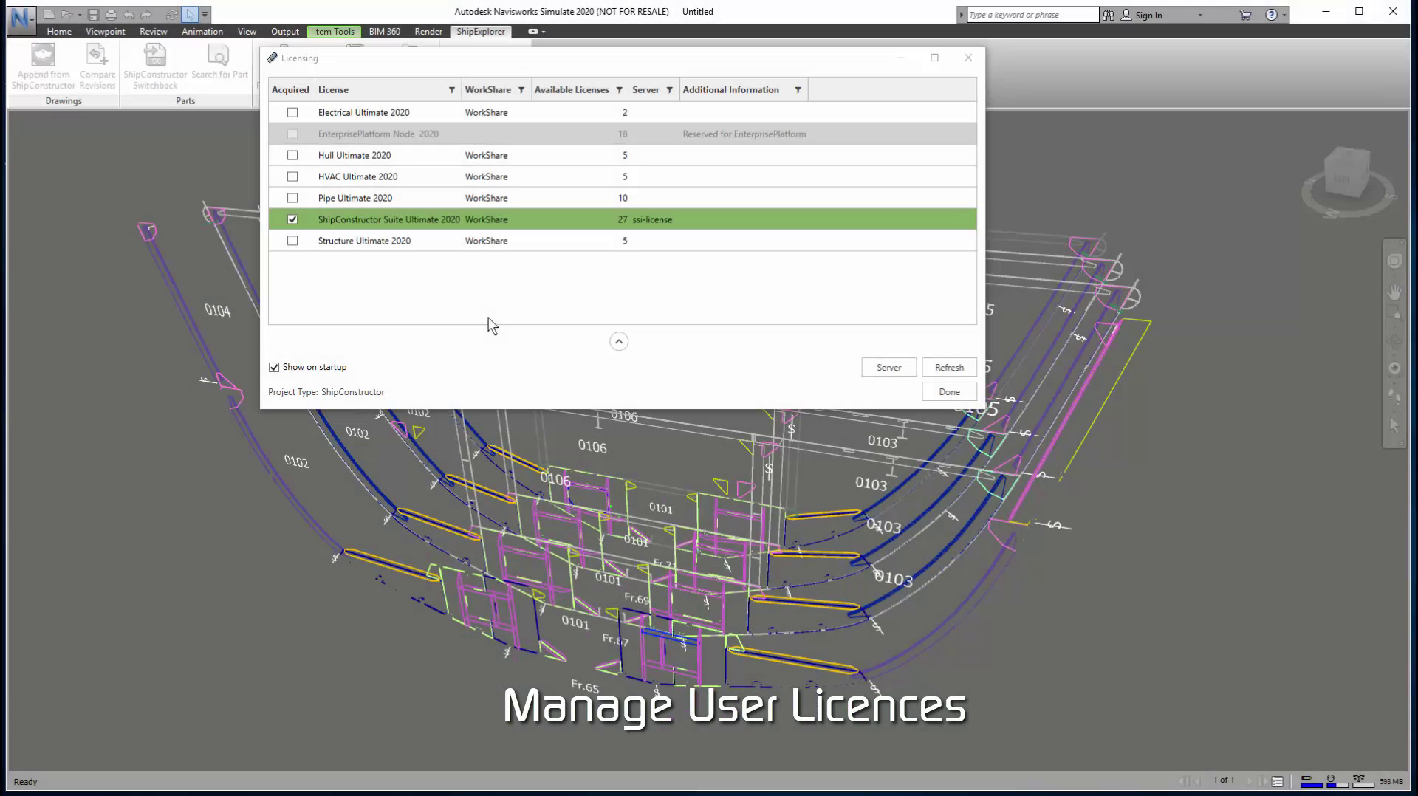
Step: Acquire the Electrical Ultimate 2020 licence and check the licence server settings
left_click(292, 113)
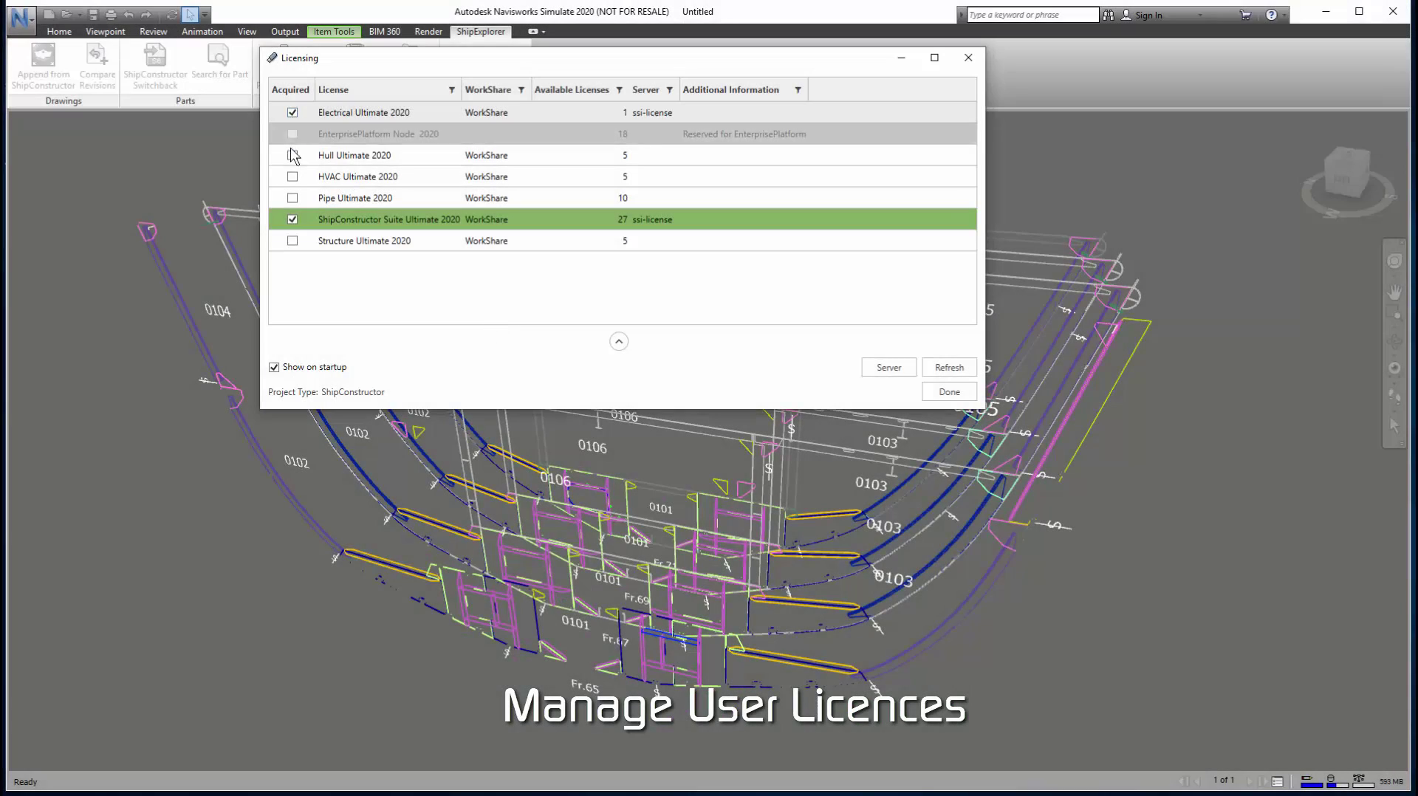
left_click(890, 368)
left_click(784, 337)
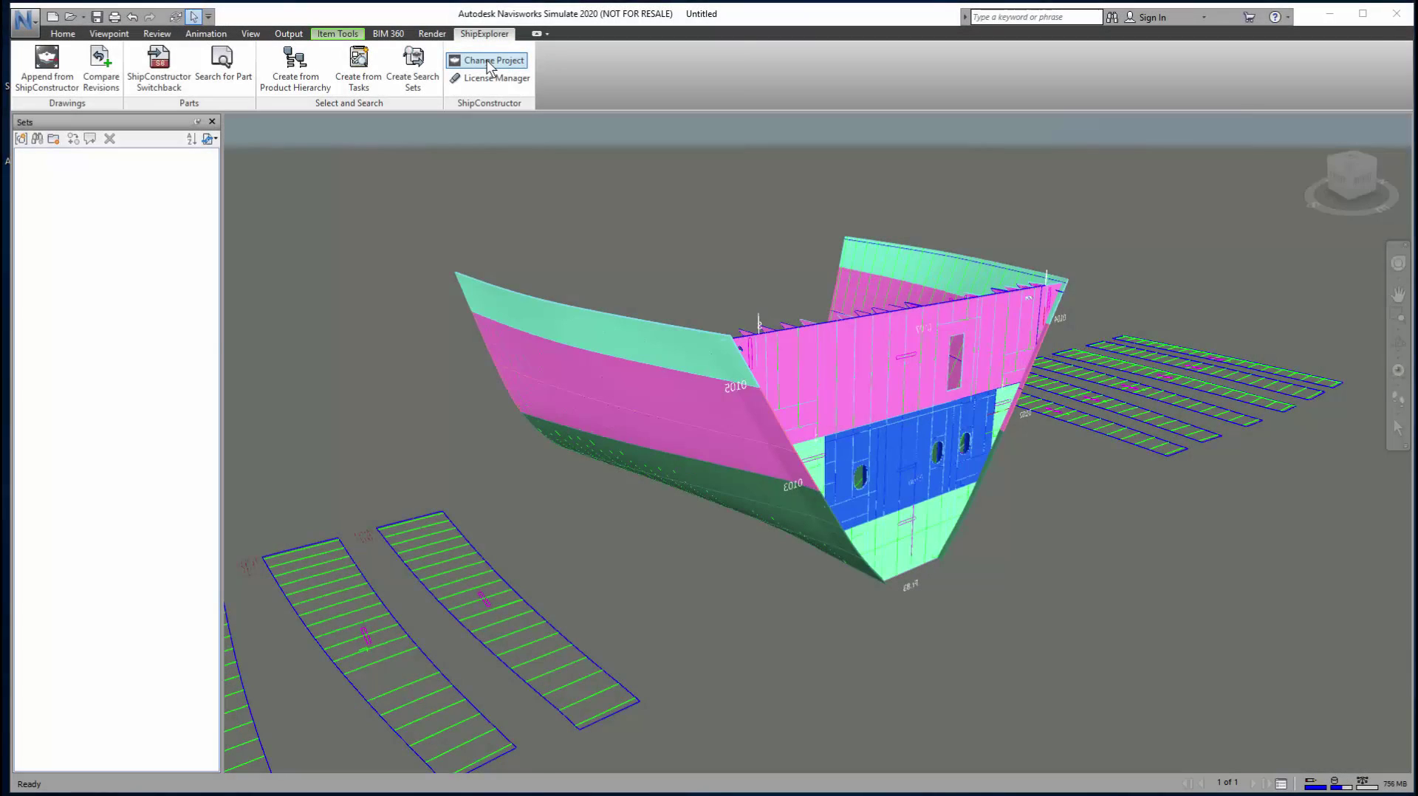
Step: Switch to the SSI_Training_Project_2020Vanilla project
left_click(487, 63)
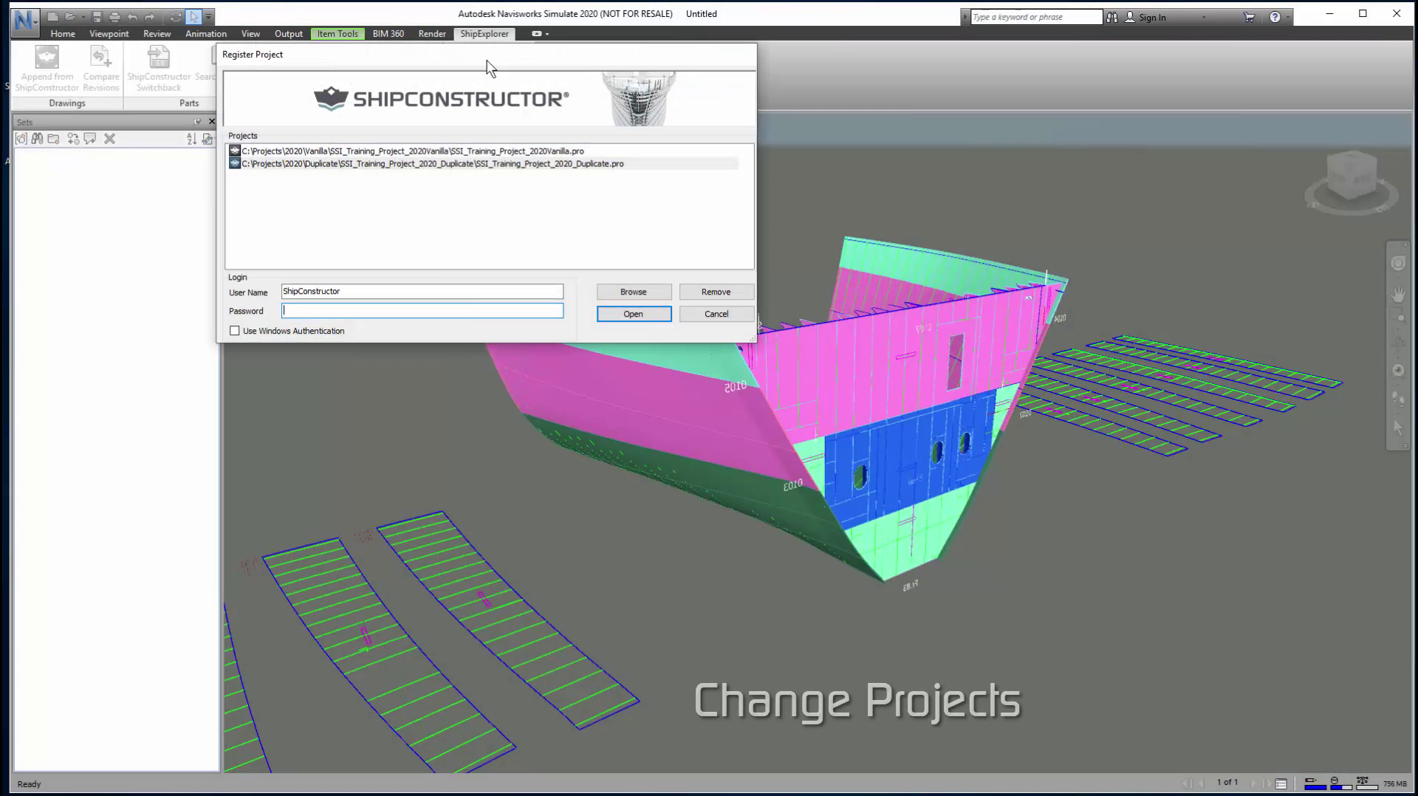
left_click(470, 154)
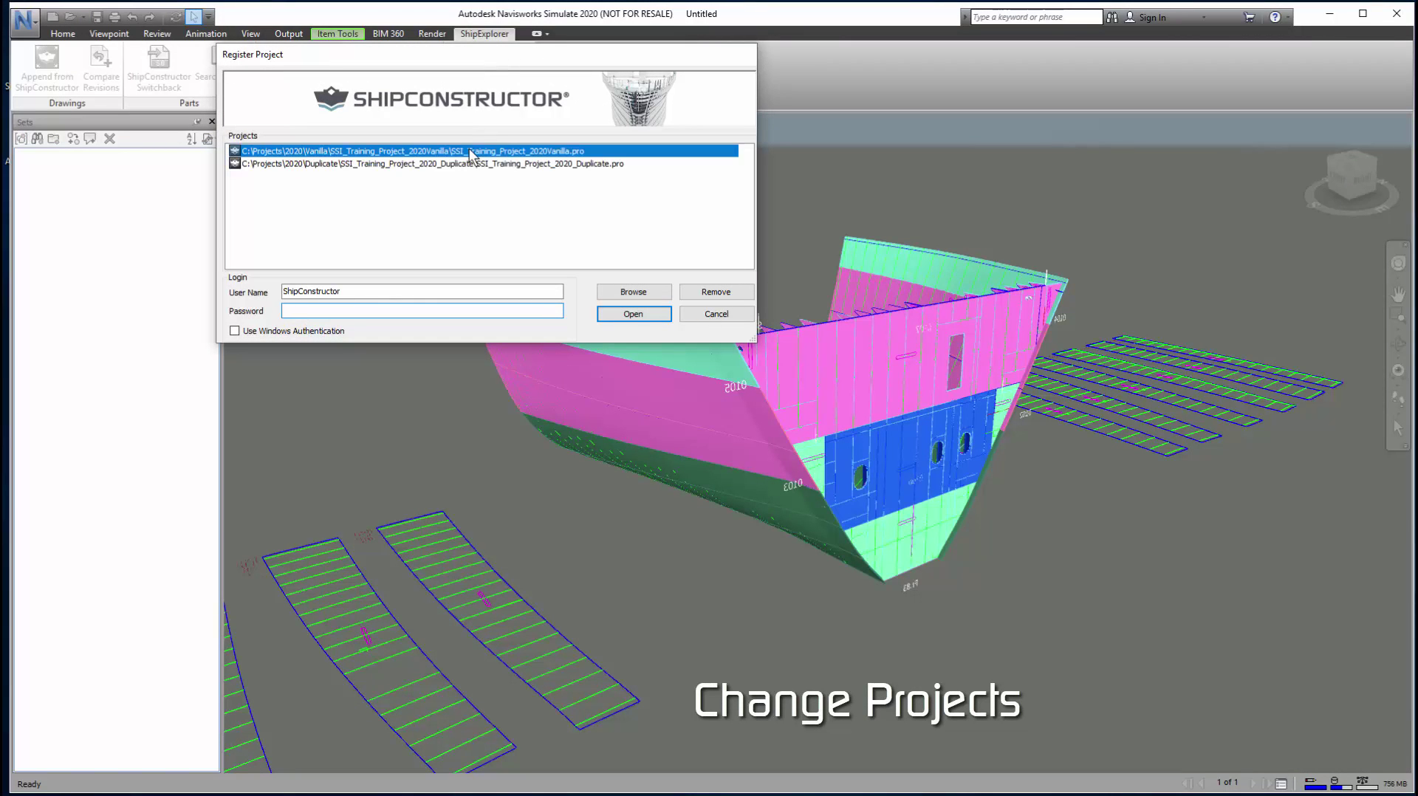
left_click(633, 314)
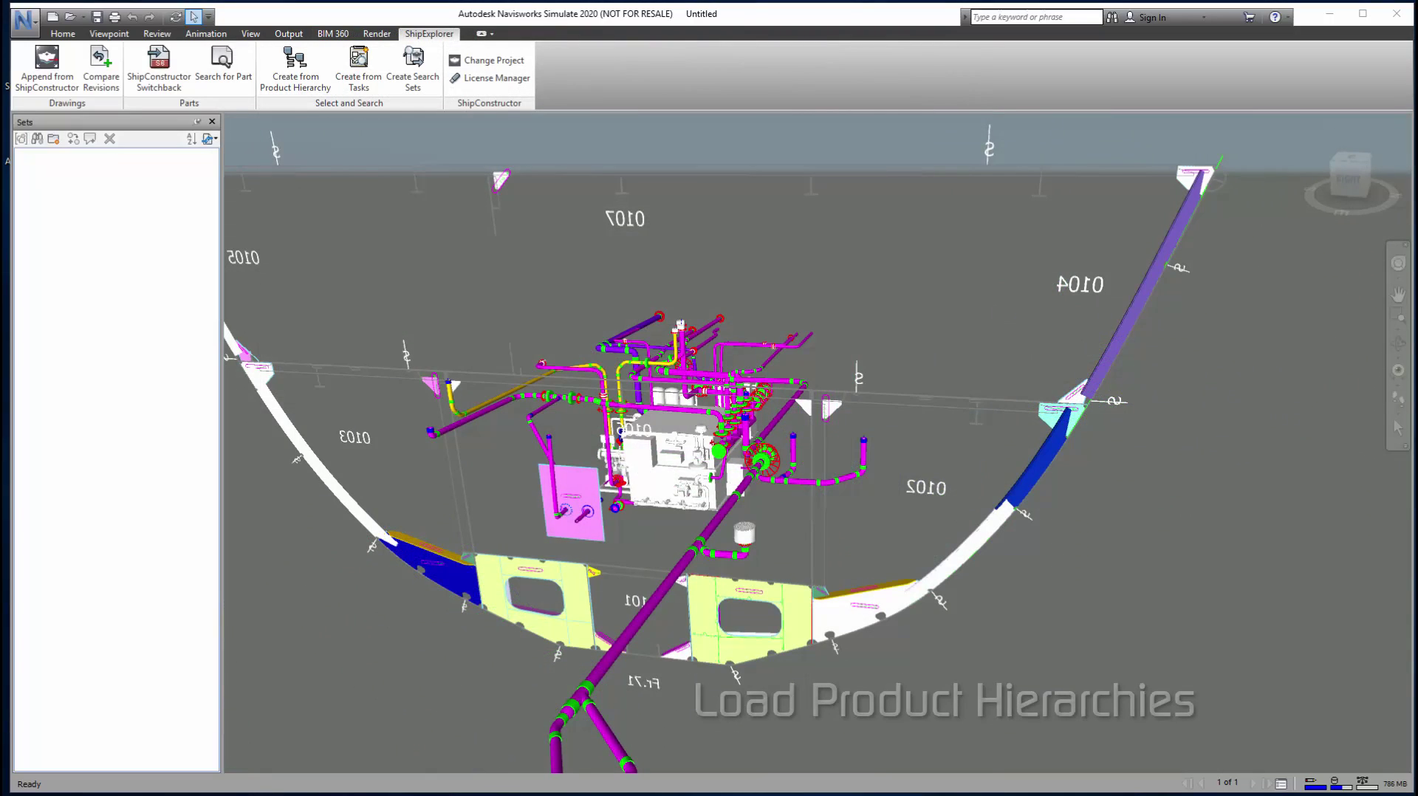
Step: Create selection sets from the product hierarchy and browse its PRIMARY folder
left_click(294, 81)
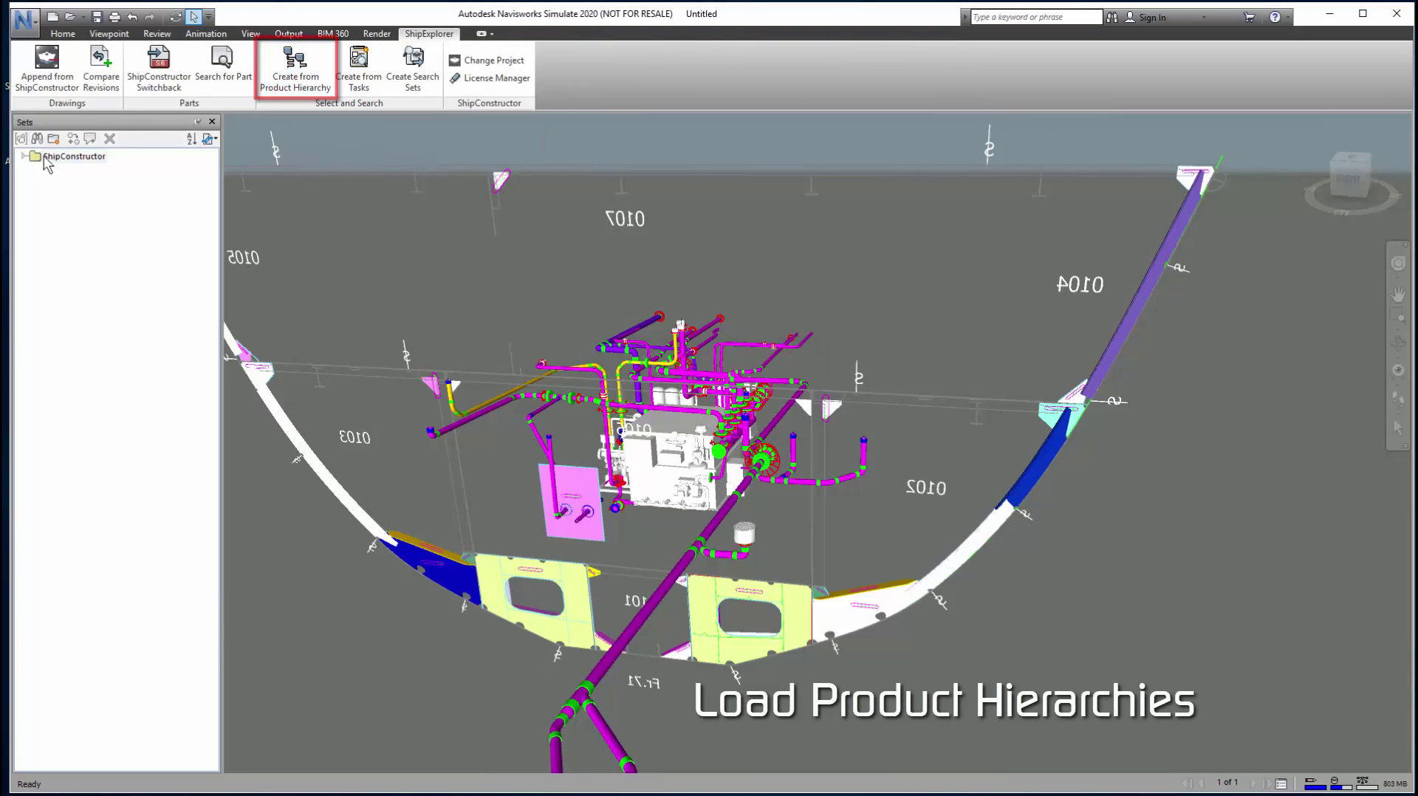
left_click(24, 157)
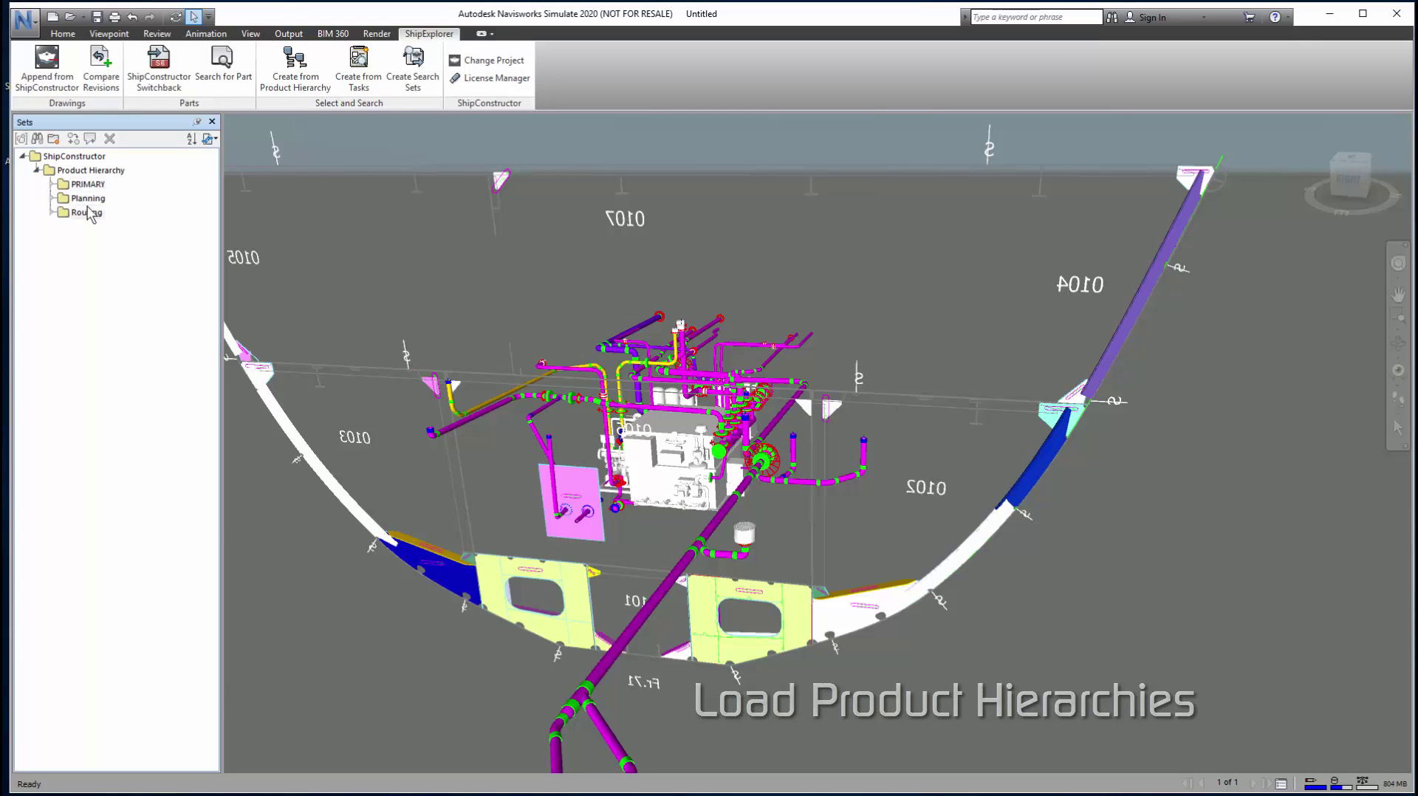
left_click(50, 184)
left_click(49, 184)
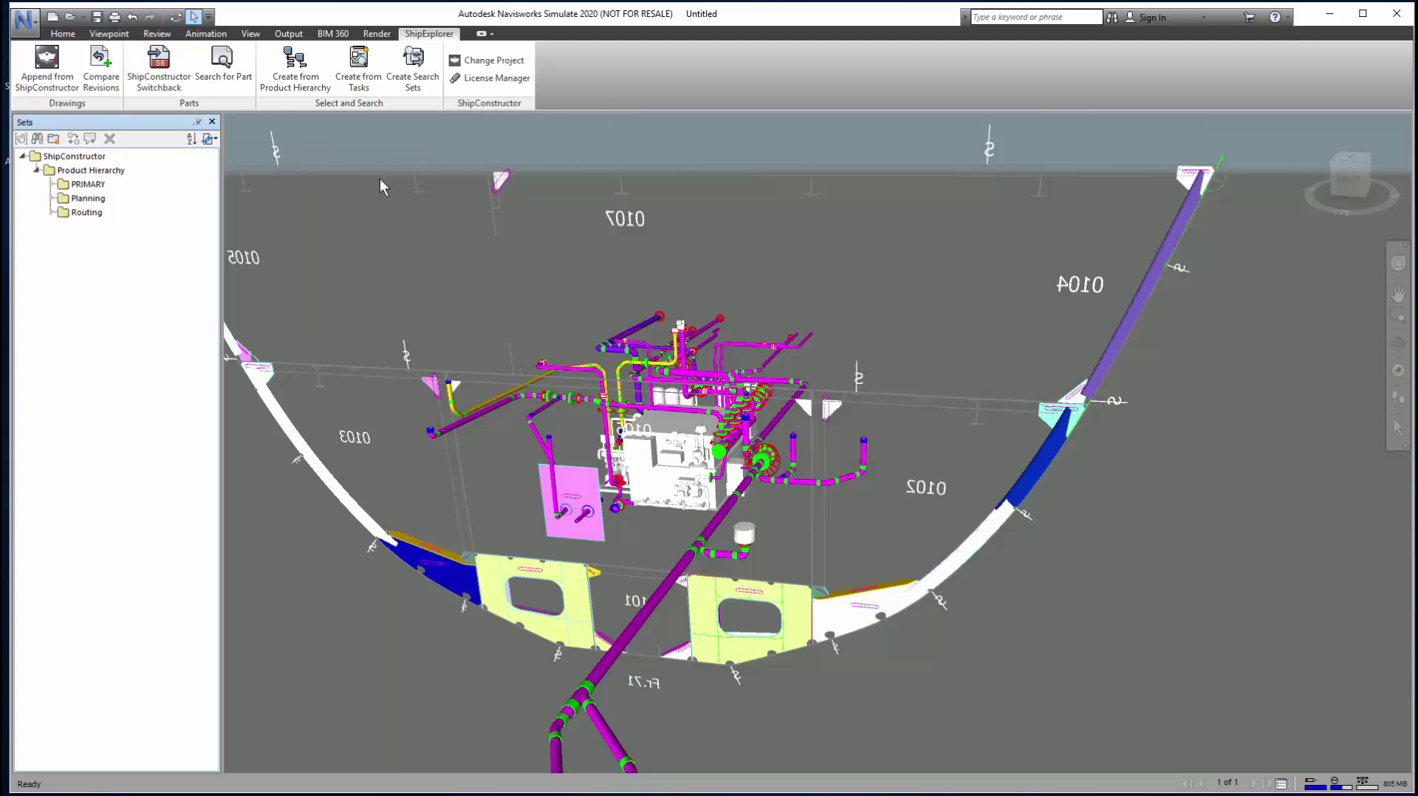
Step: Create task selection sets and select the Ensure Quality Control parts under Create Heating Component
left_click(25, 155)
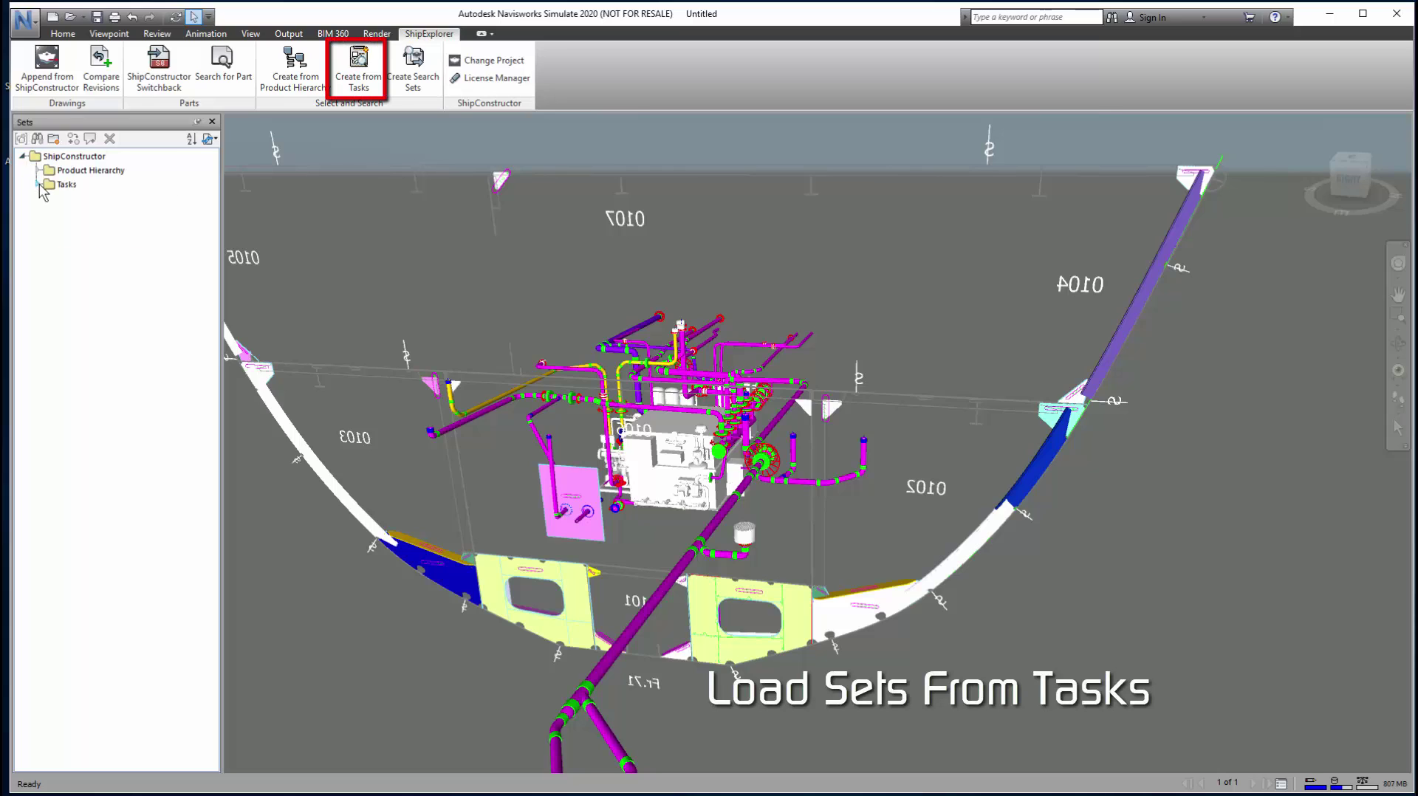
left_click(38, 184)
left_click(51, 198)
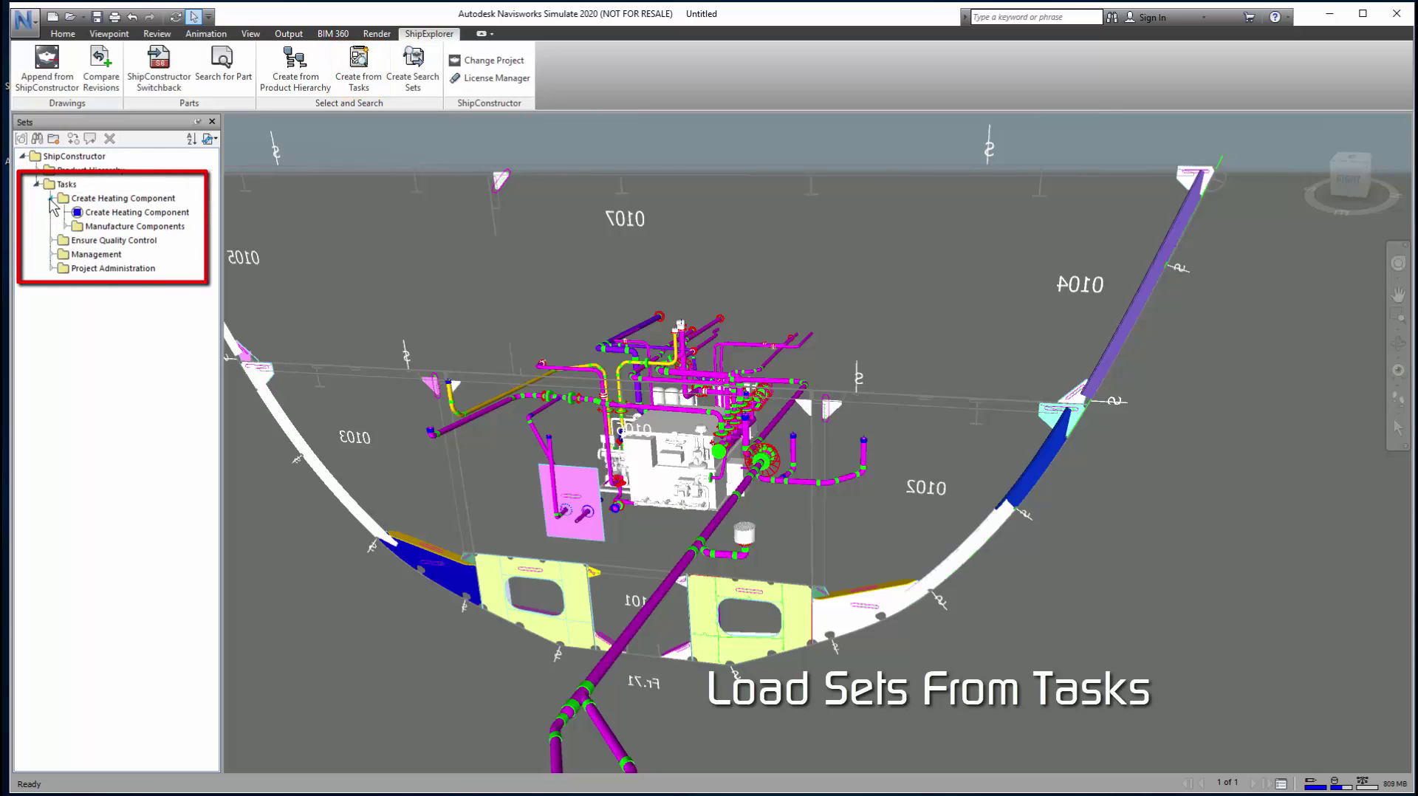
left_click(106, 241)
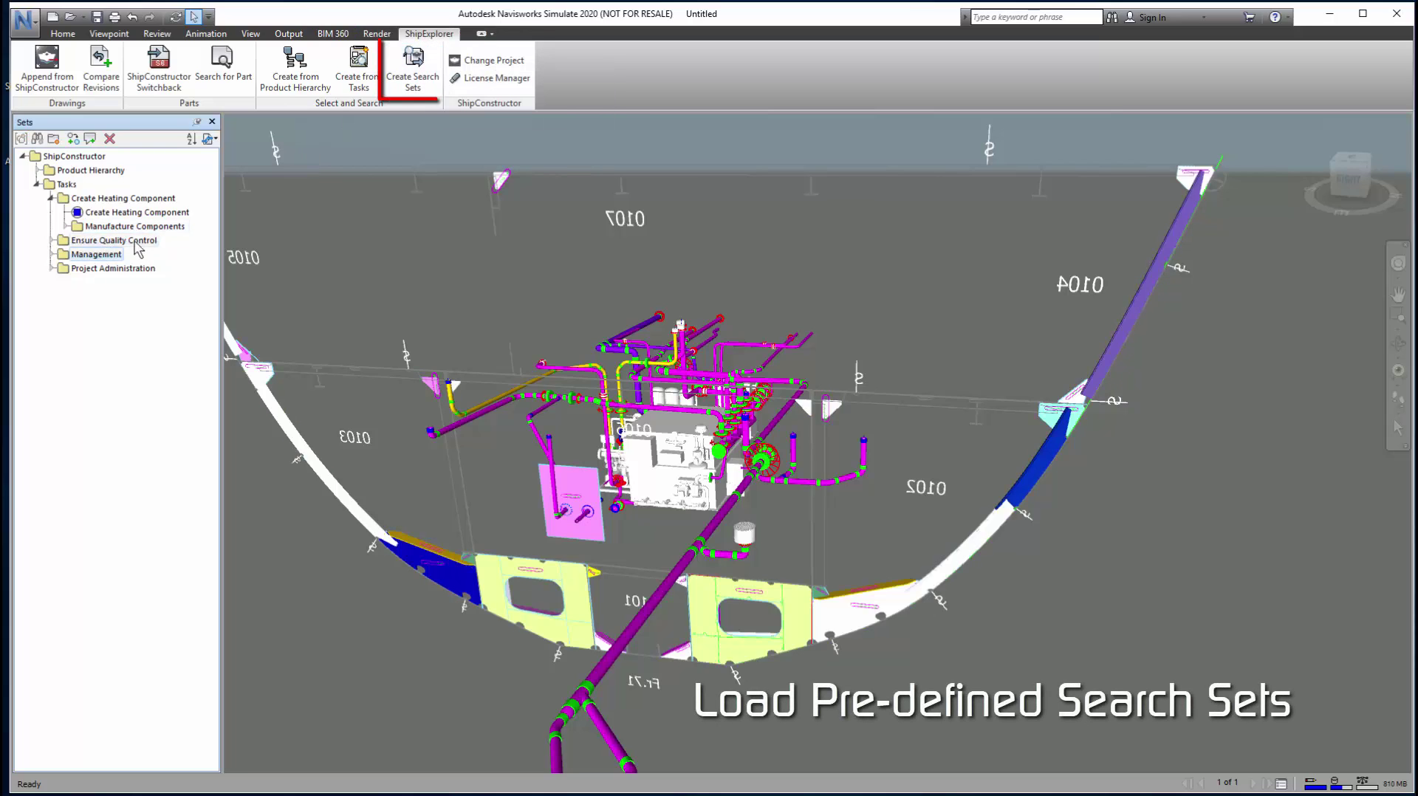
Step: Load the predefined search sets and expand the Parts, Production Status and Welds groups
left_click(123, 270)
left_click(413, 65)
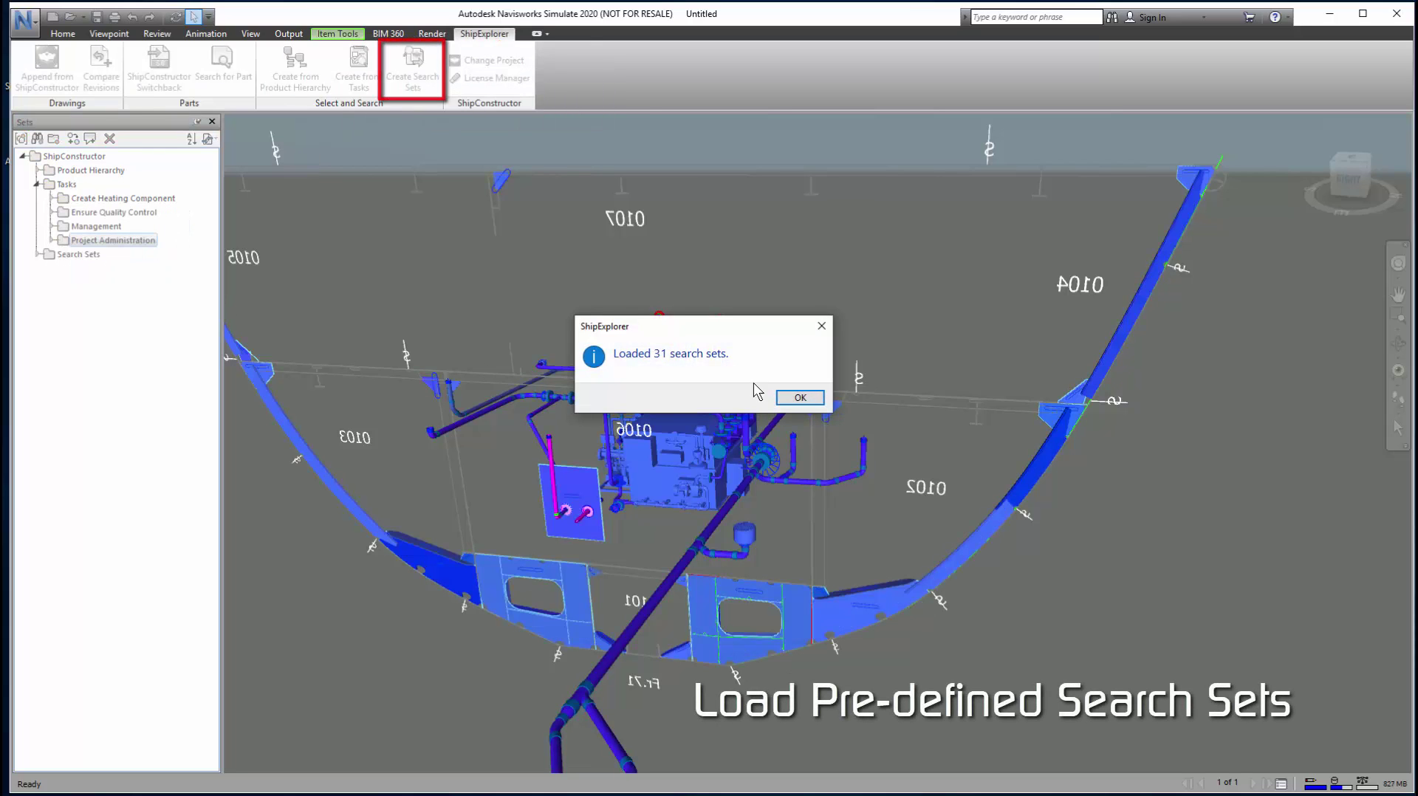
left_click(815, 395)
left_click(36, 254)
left_click(50, 268)
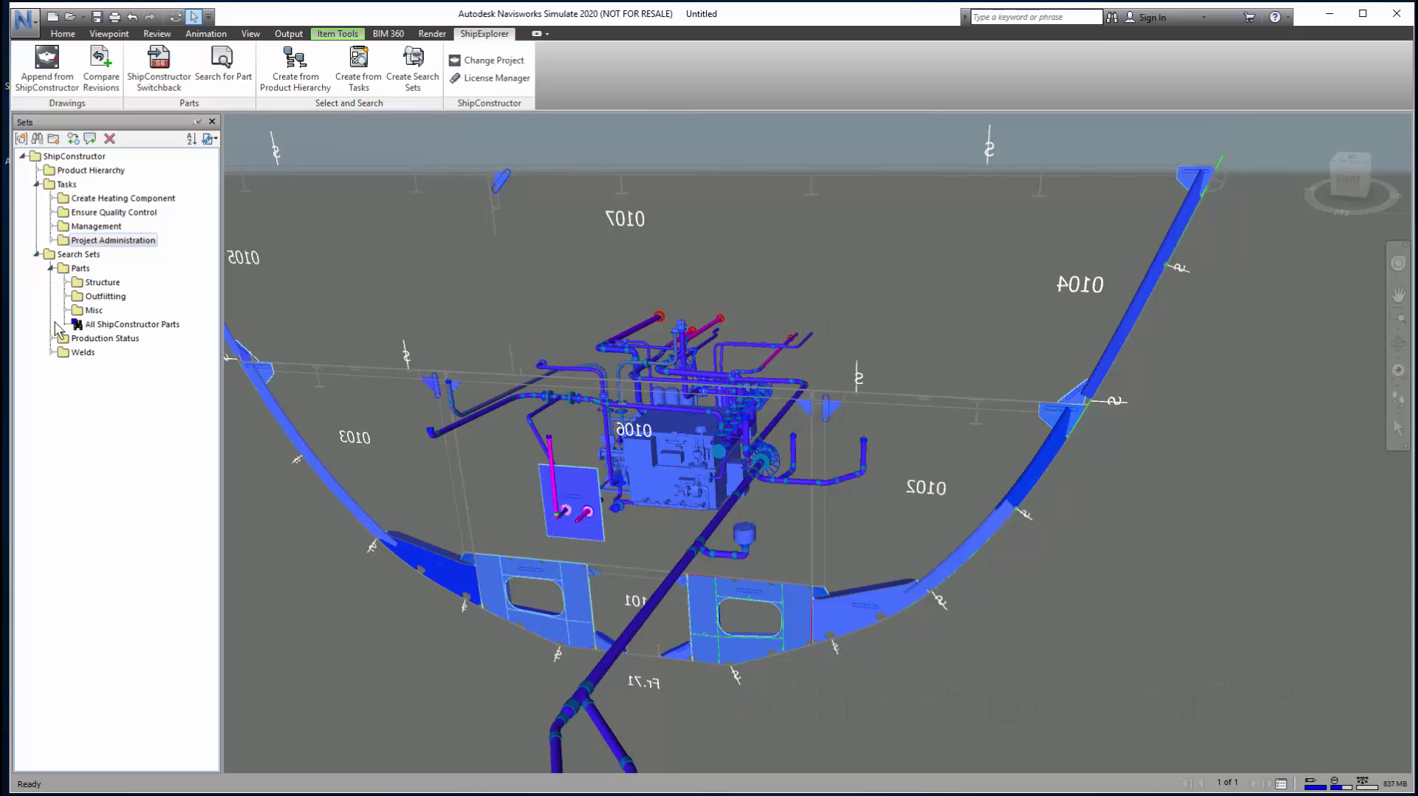
left_click(50, 338)
left_click(50, 408)
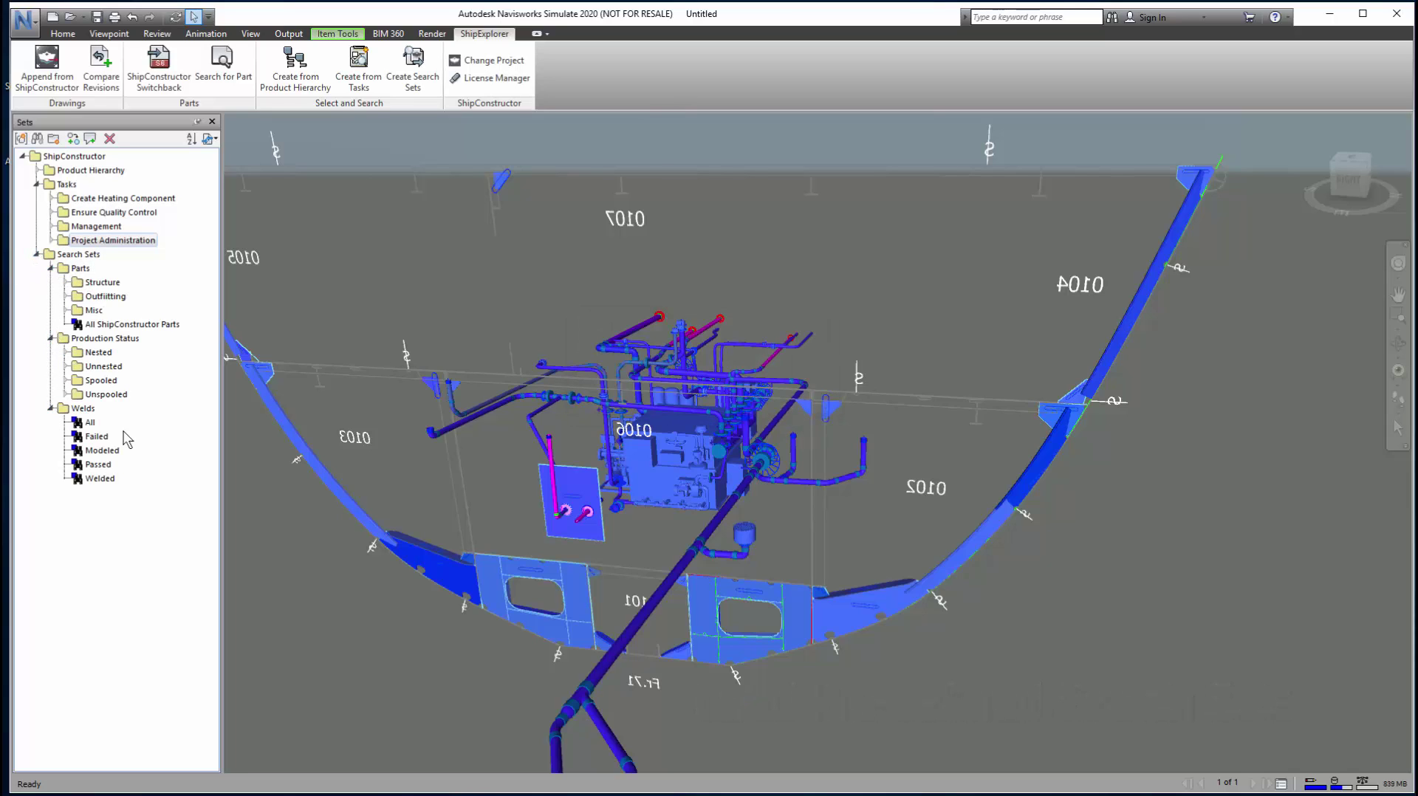
Step: Expand Product Hierarchy and Structure, highlighting the Custom Plate parts
left_click(36, 171)
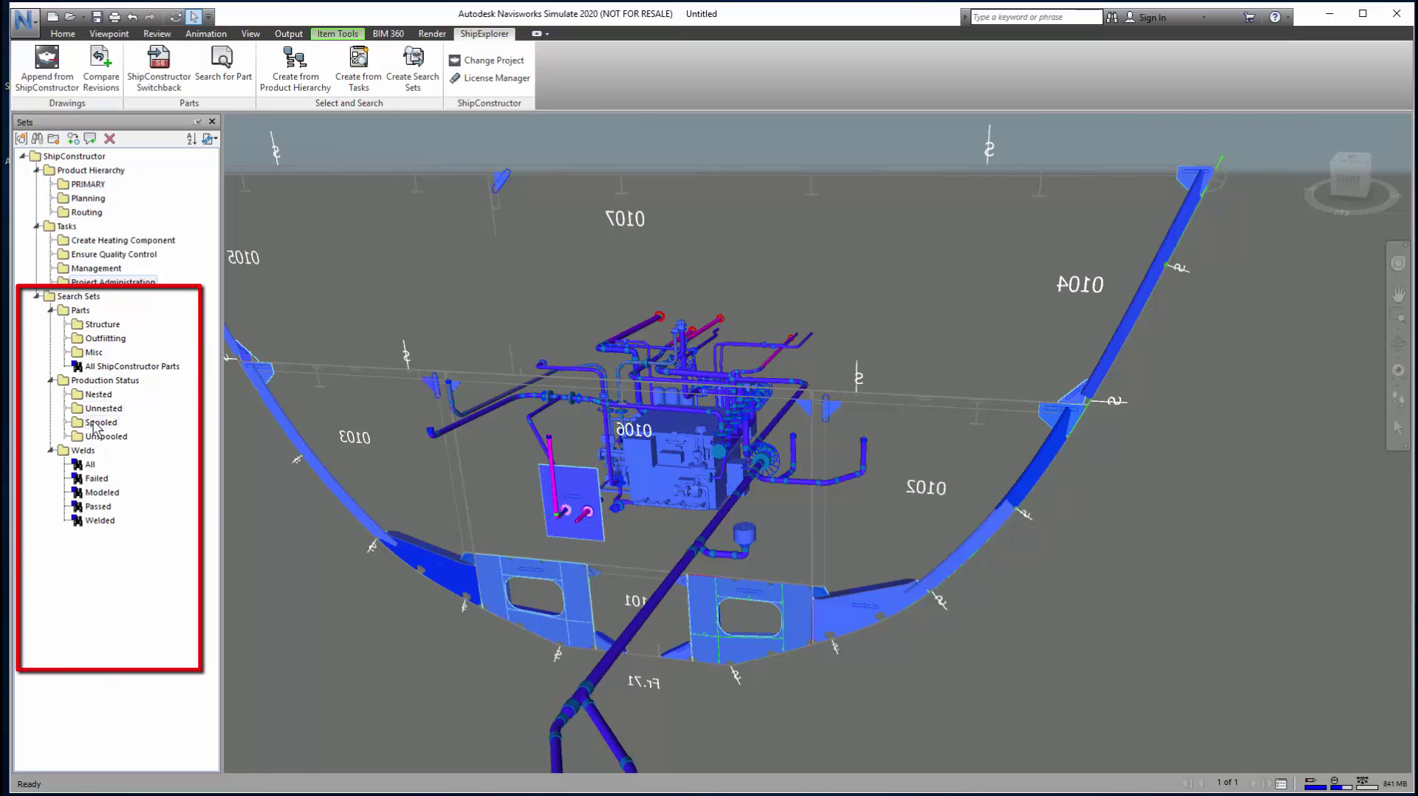
left_click(65, 324)
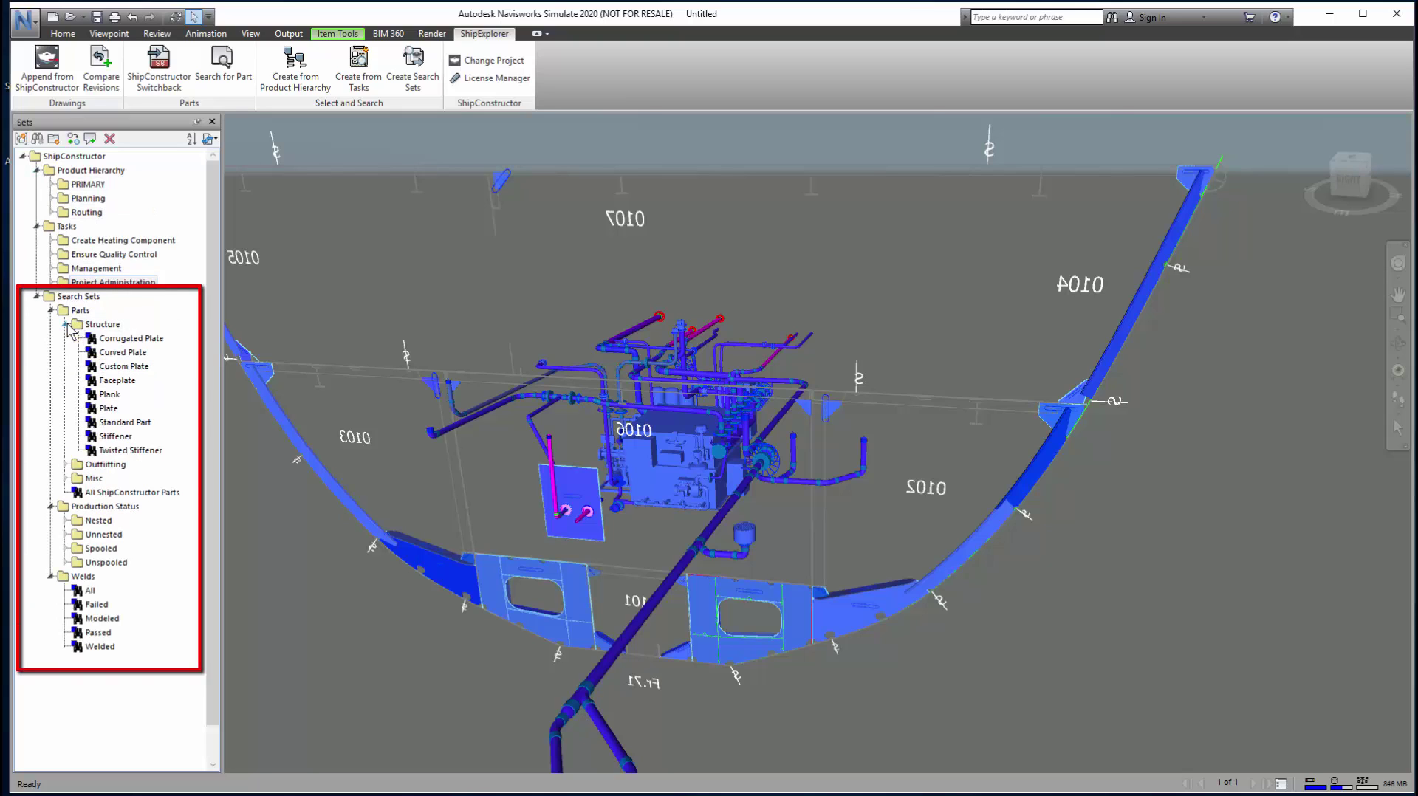
left_click(108, 437)
left_click(109, 409)
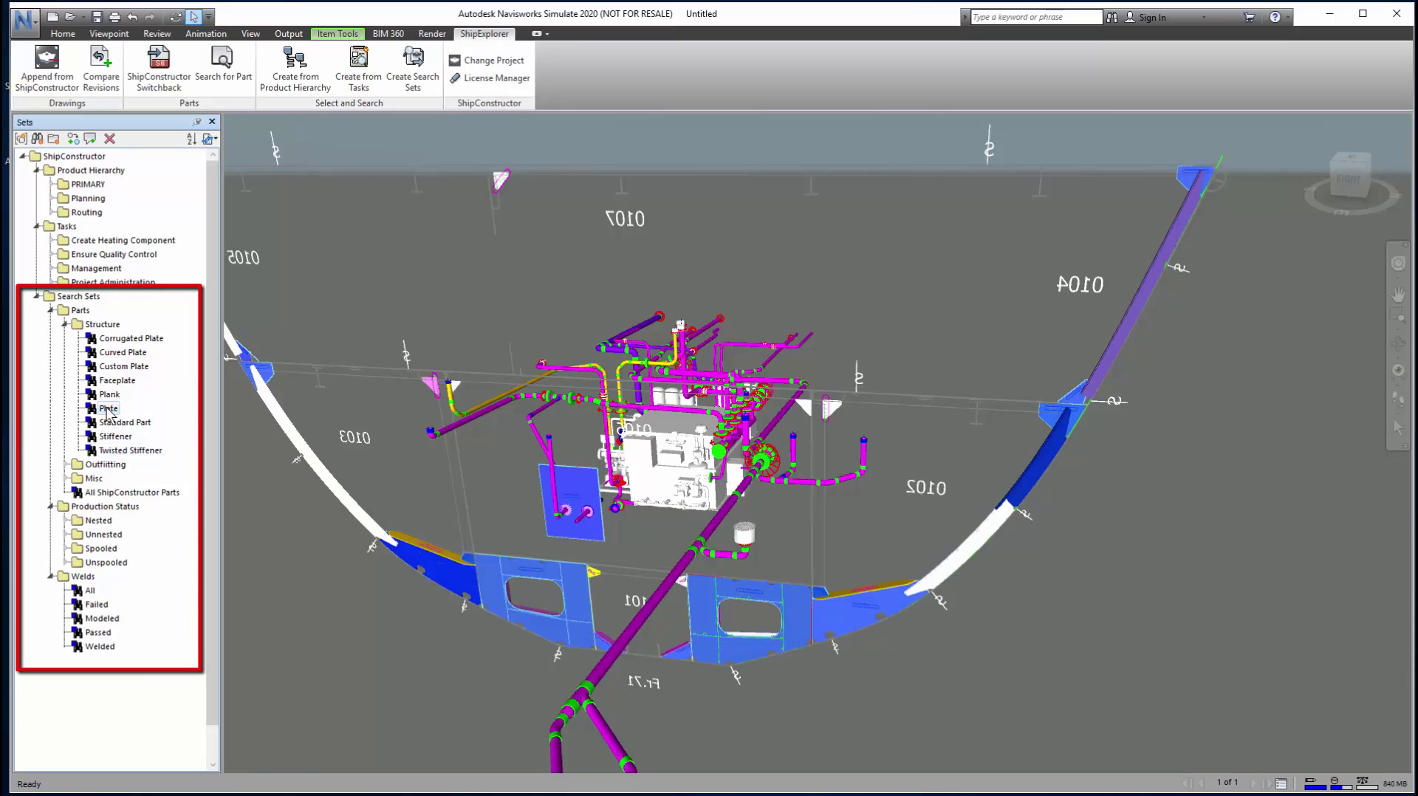
left_click(111, 368)
Step: Highlight Penetrations, Pipe, PartView, then All ShipConstructor Parts from Outfitting and Misc
left_click(65, 465)
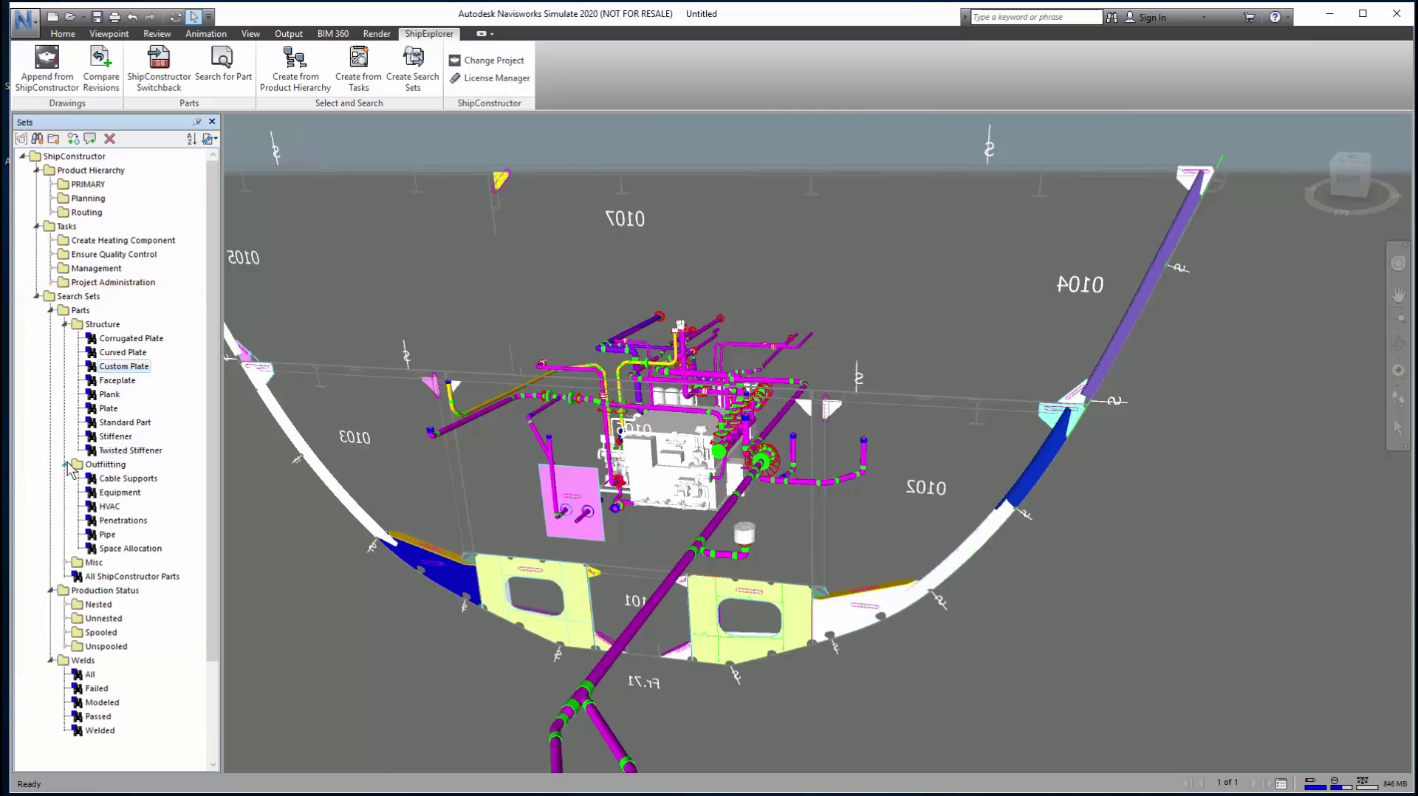
left_click(110, 520)
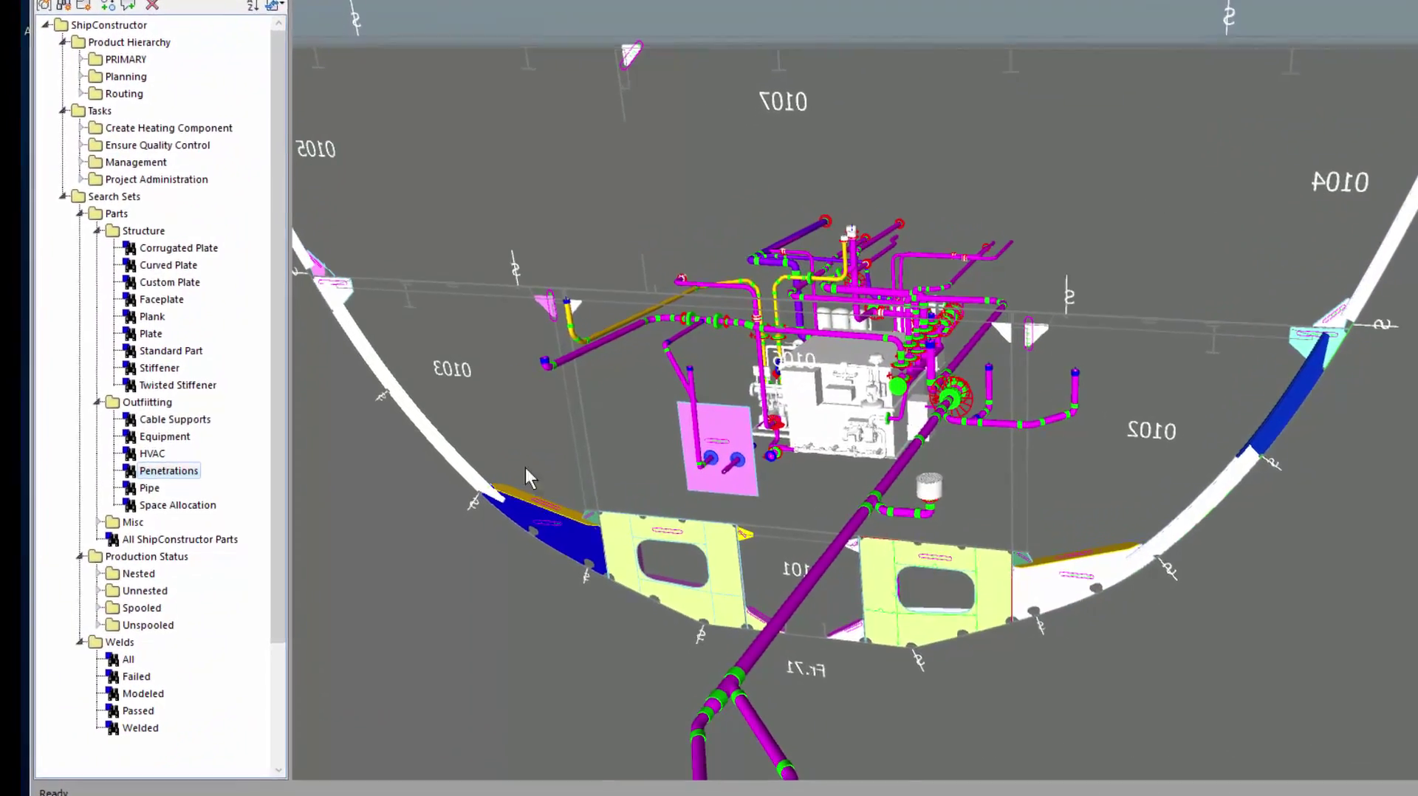
left_click(149, 488)
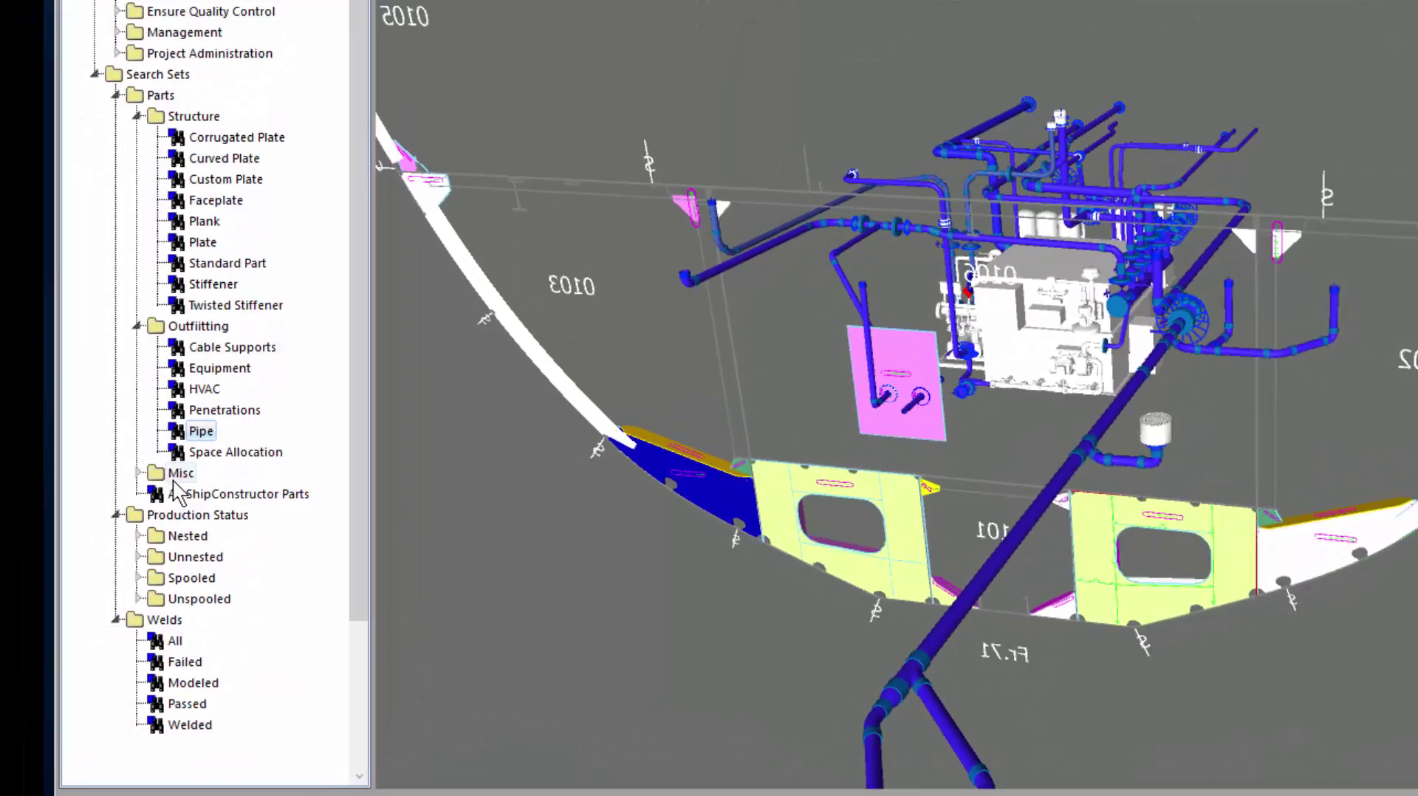
double_click(177, 474)
left_click(212, 493)
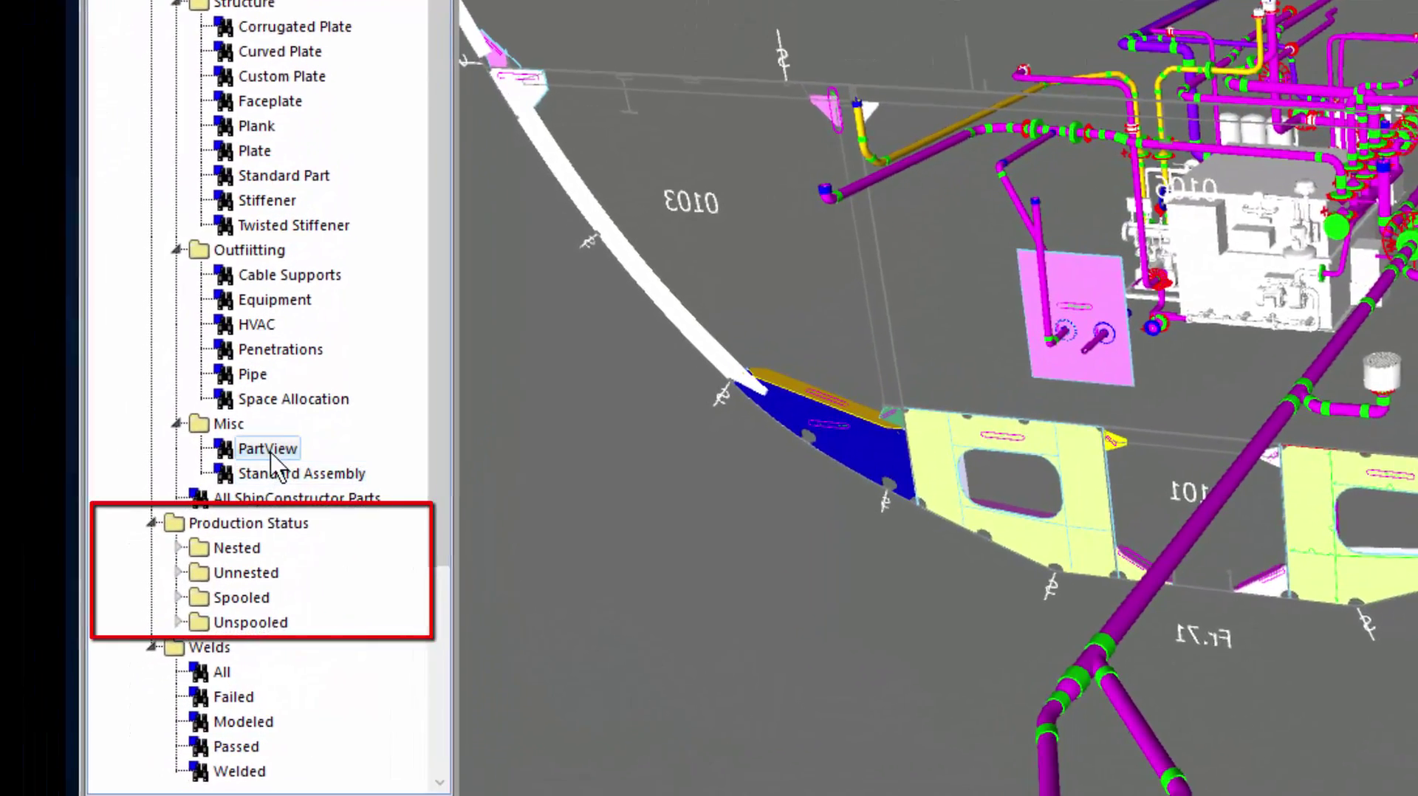
left_click(281, 498)
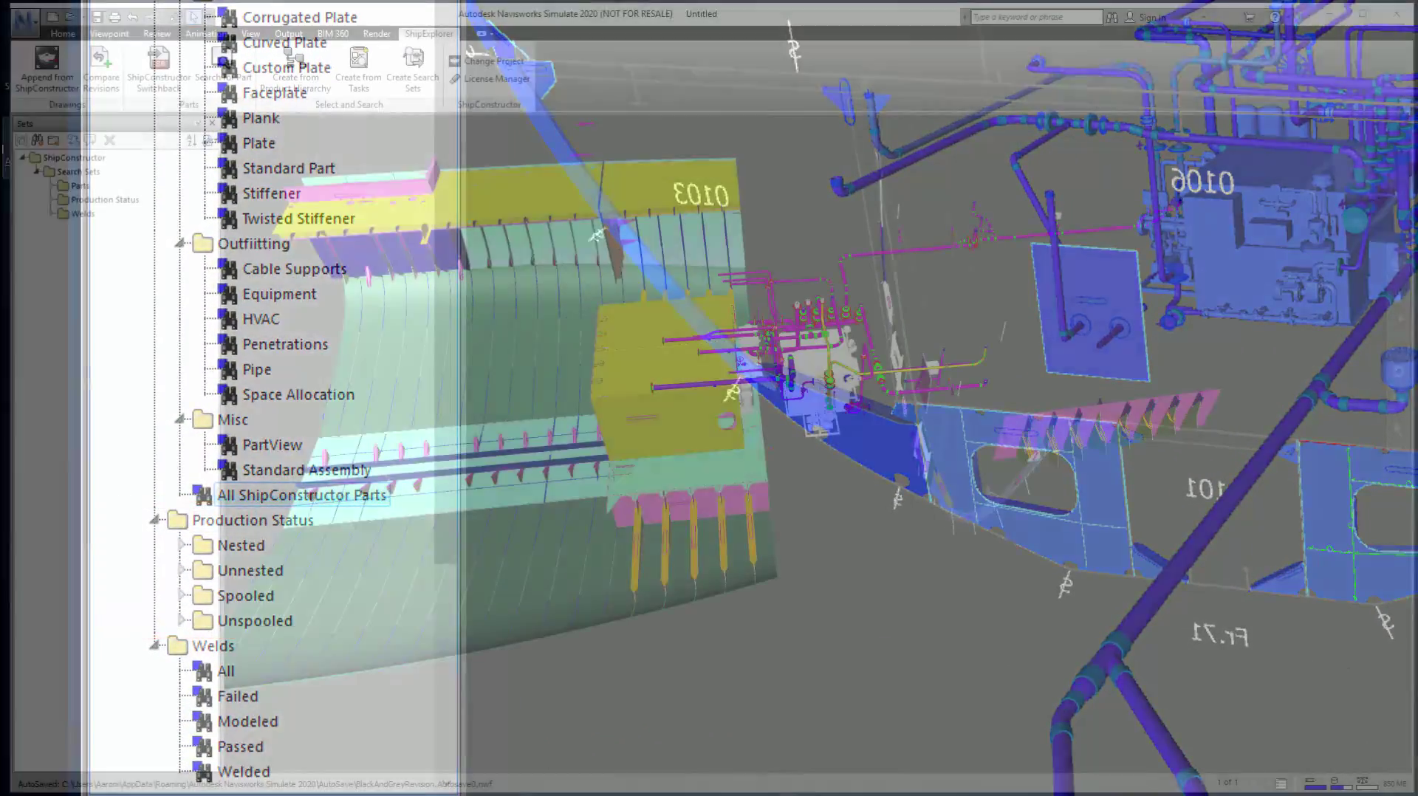
Step: Hide the Parts sets so only welds remain, and orbit the view
right_click(75, 187)
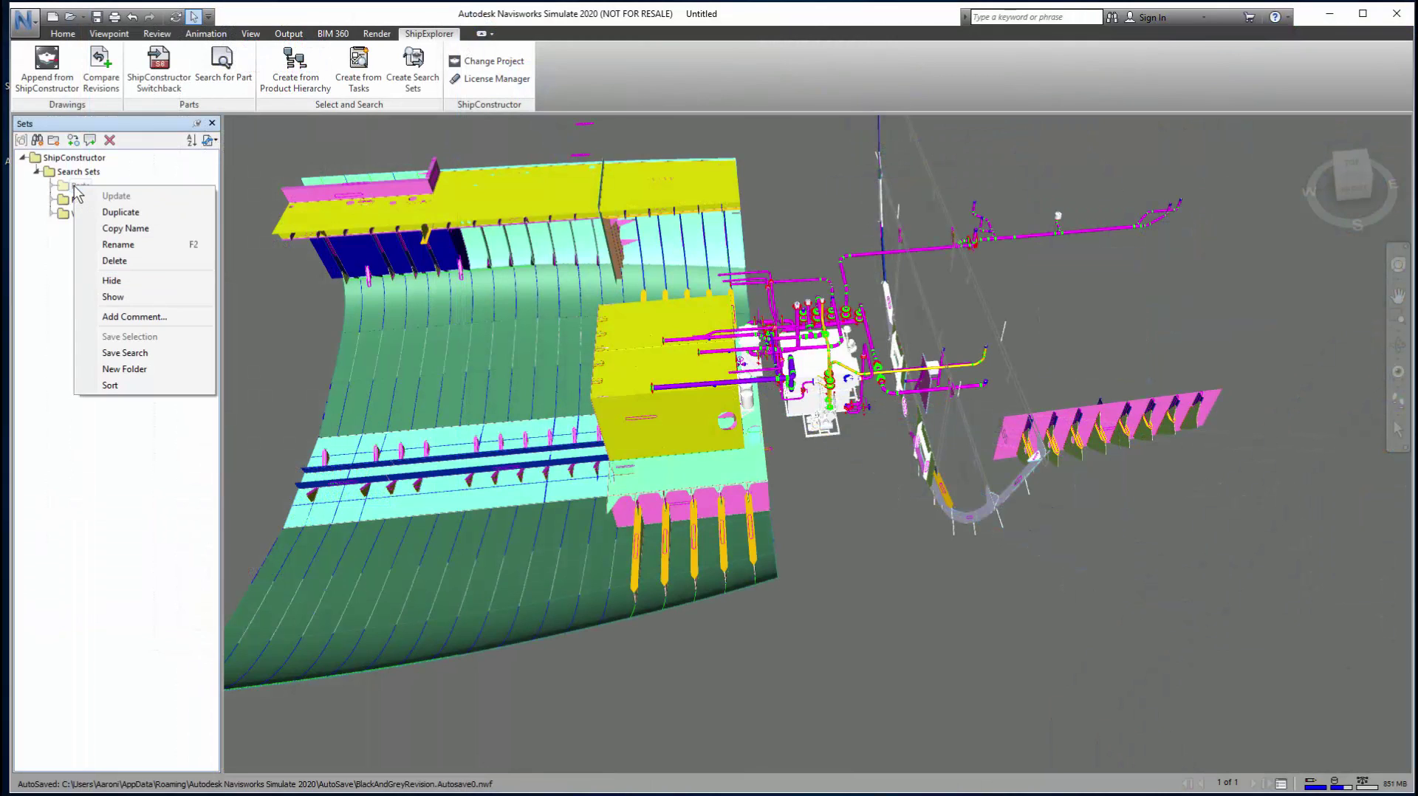
left_click(111, 281)
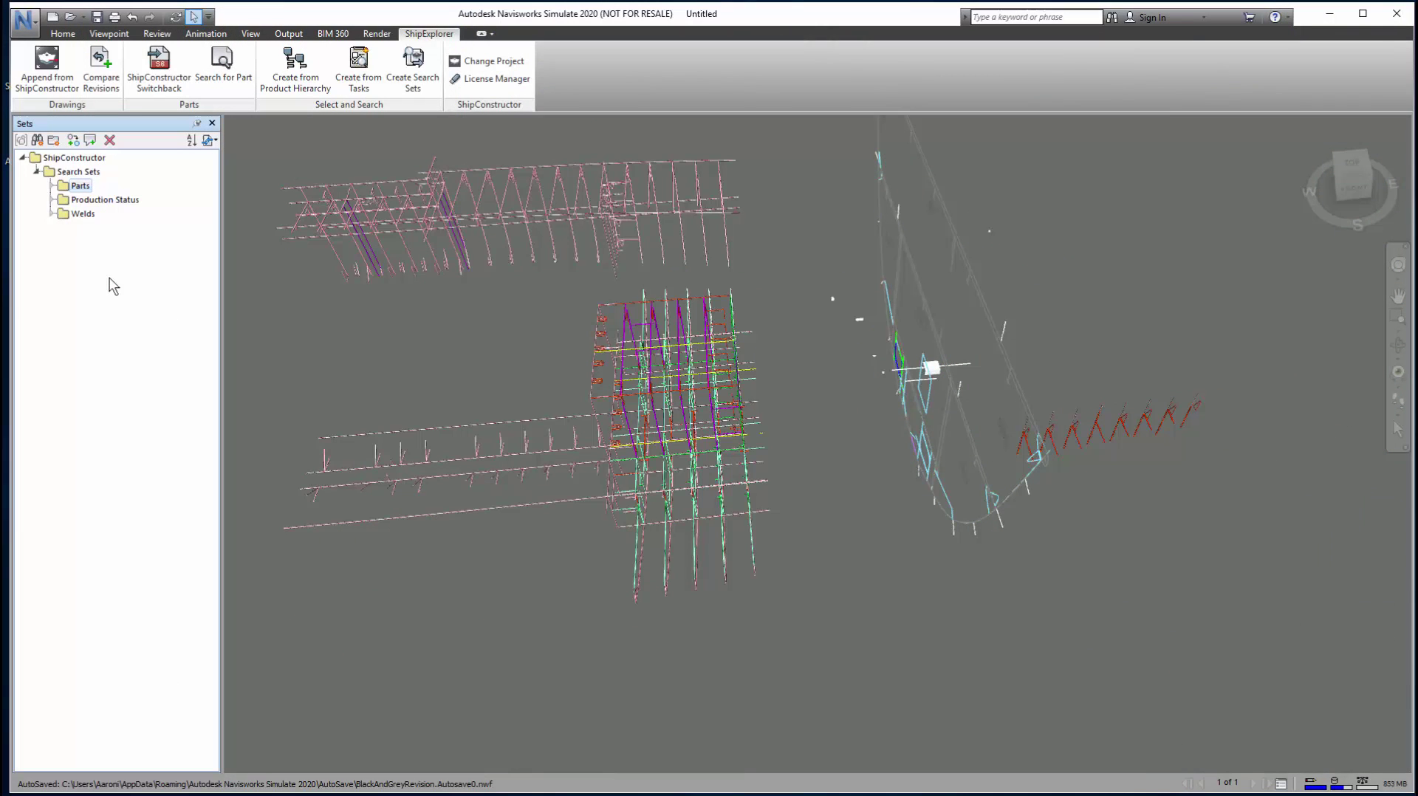
mouse_move(872, 534)
middle_mouse_down("shift")
mouse_move(963, 488)
mouse_move(983, 602)
middle_mouse_up("shift")
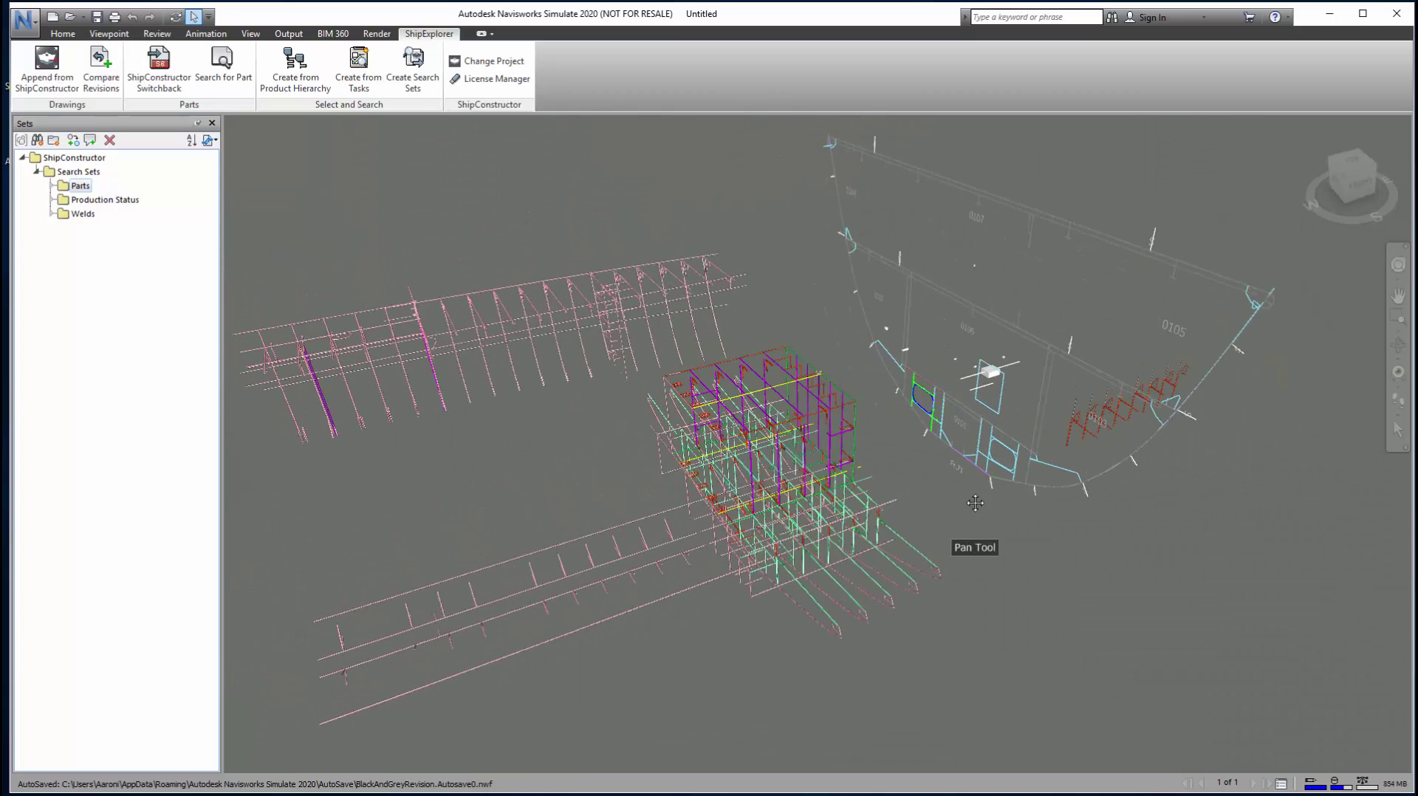
Step: Expand Welds and highlight the All, Failed, Modeled and Passed sets in turn
left_click(51, 214)
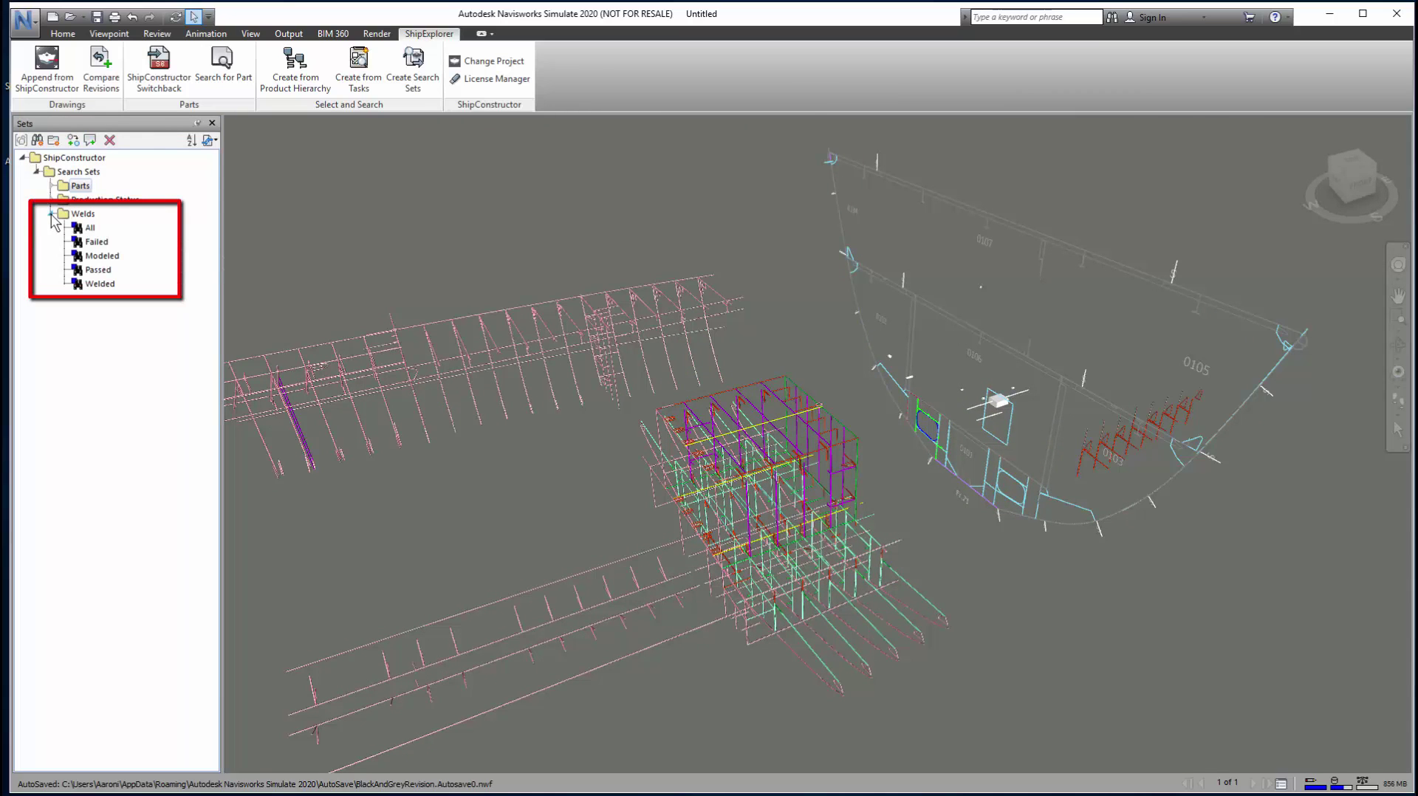
left_click(90, 228)
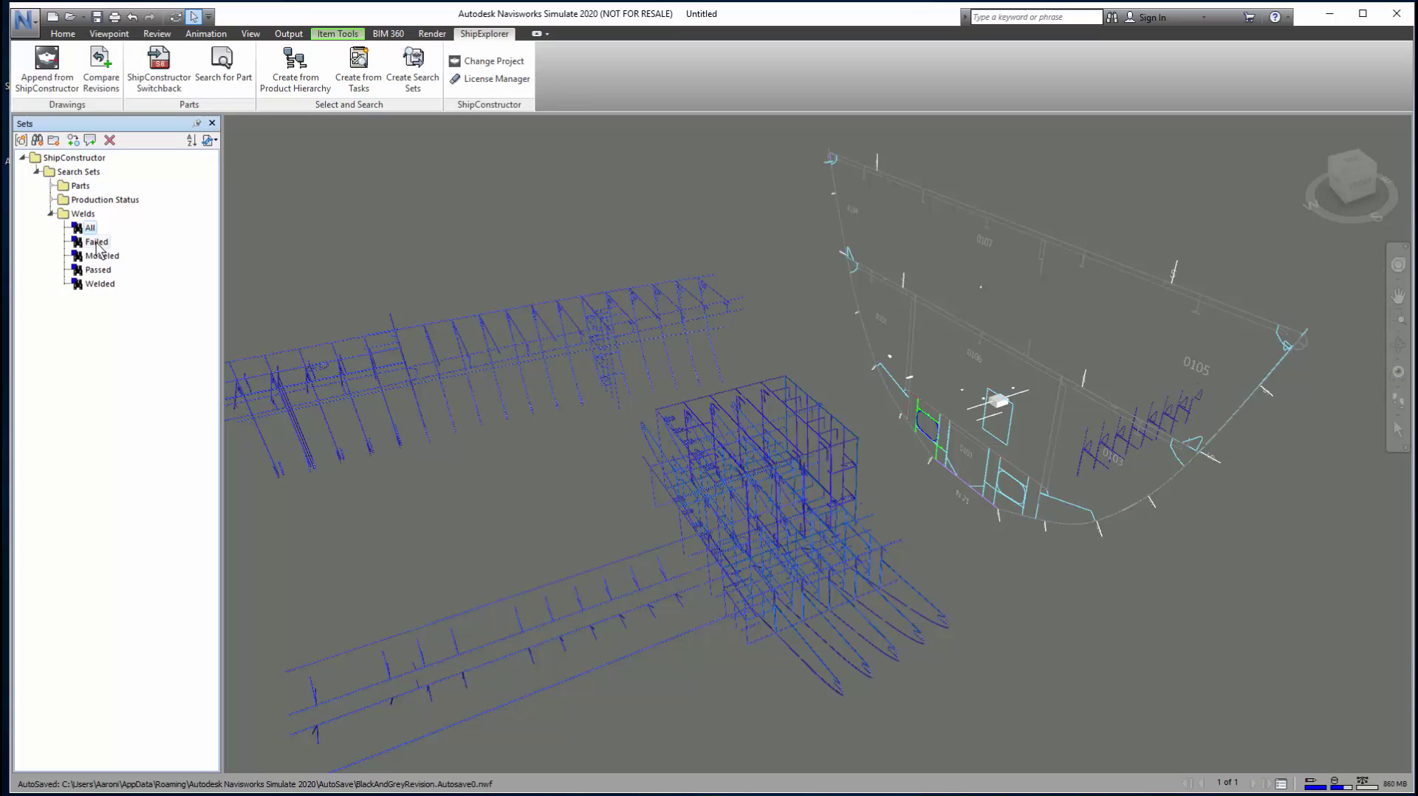
left_click(97, 243)
left_click(97, 257)
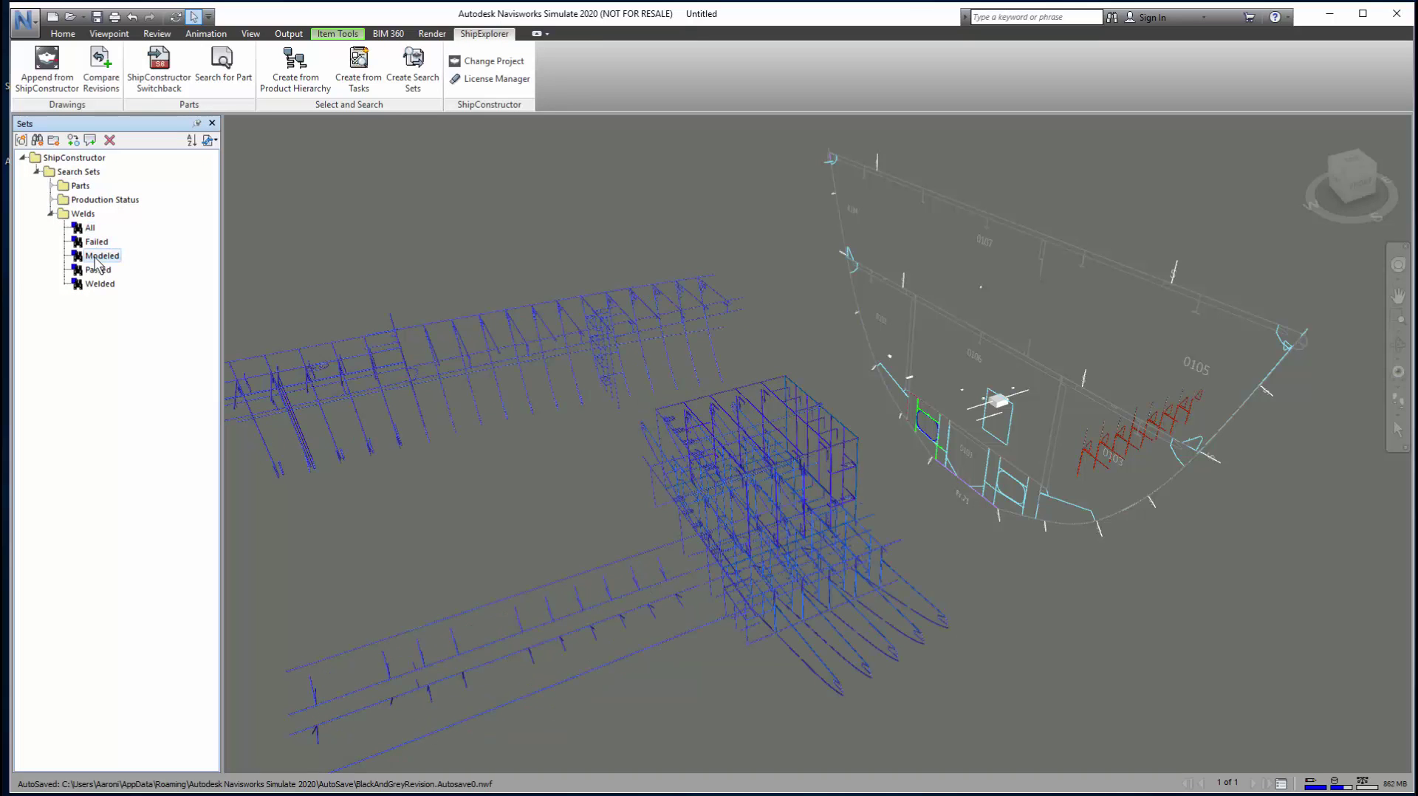
left_click(97, 270)
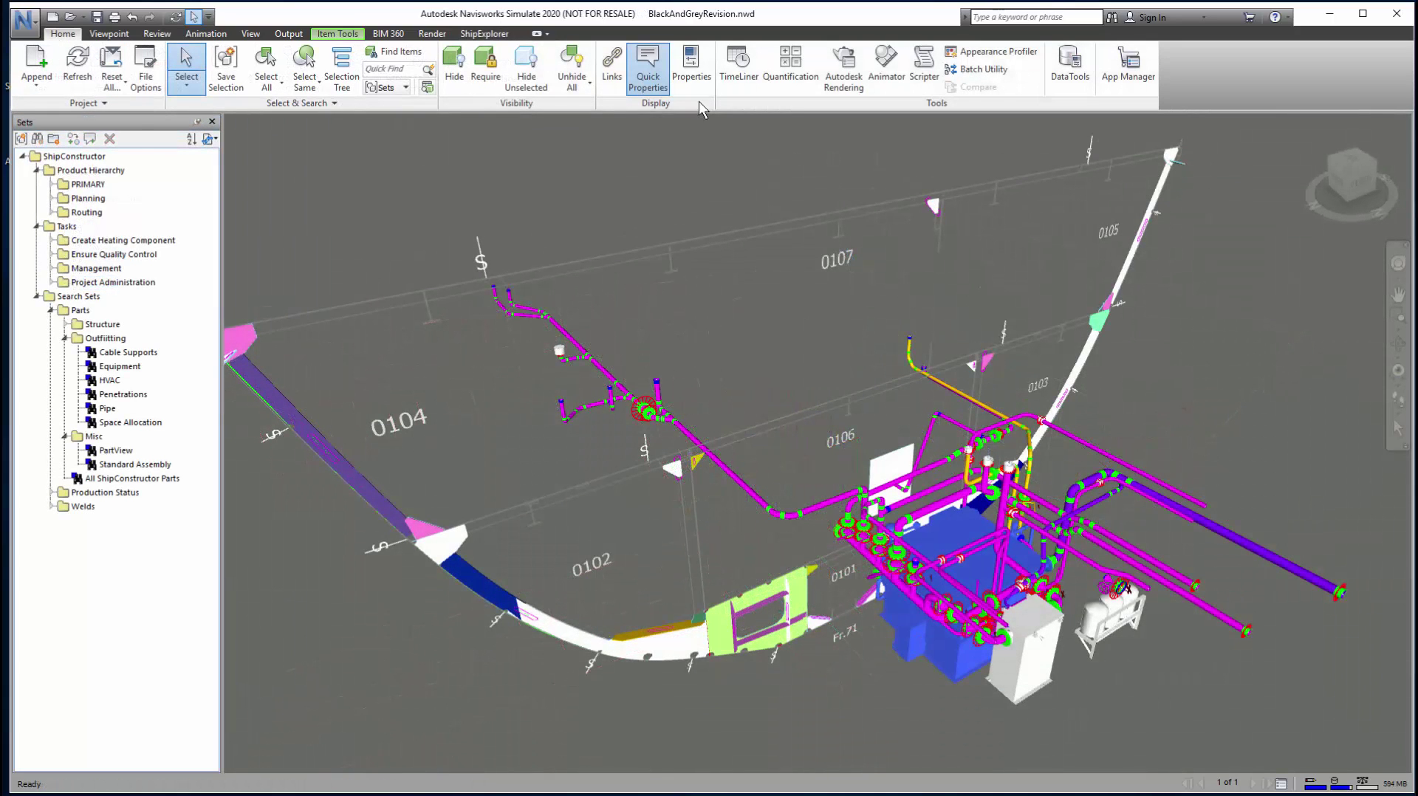
Step: Open Properties for the Ocean Clean 40 Jets plant, viewing its Item and ShipConstructor tabs
left_click(691, 71)
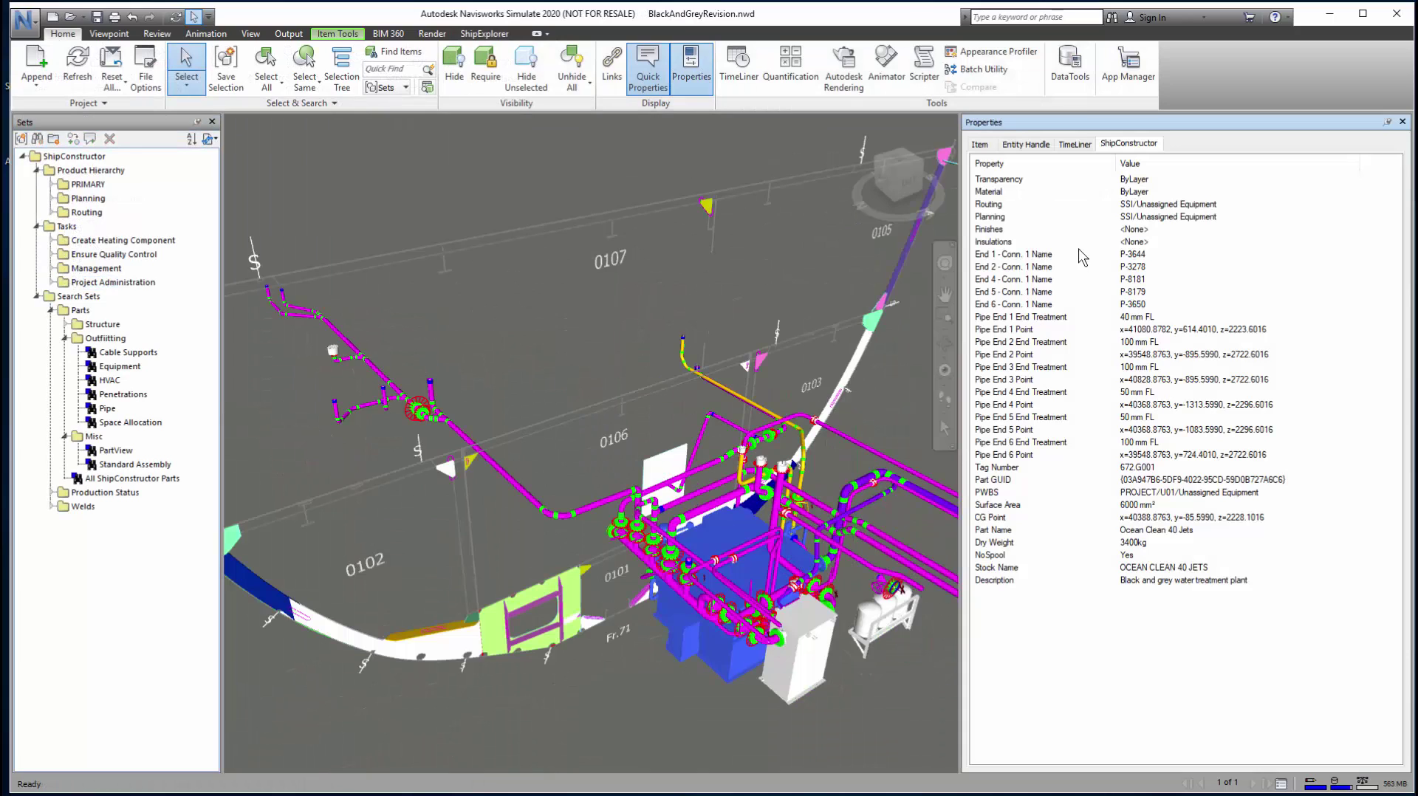
left_click(977, 145)
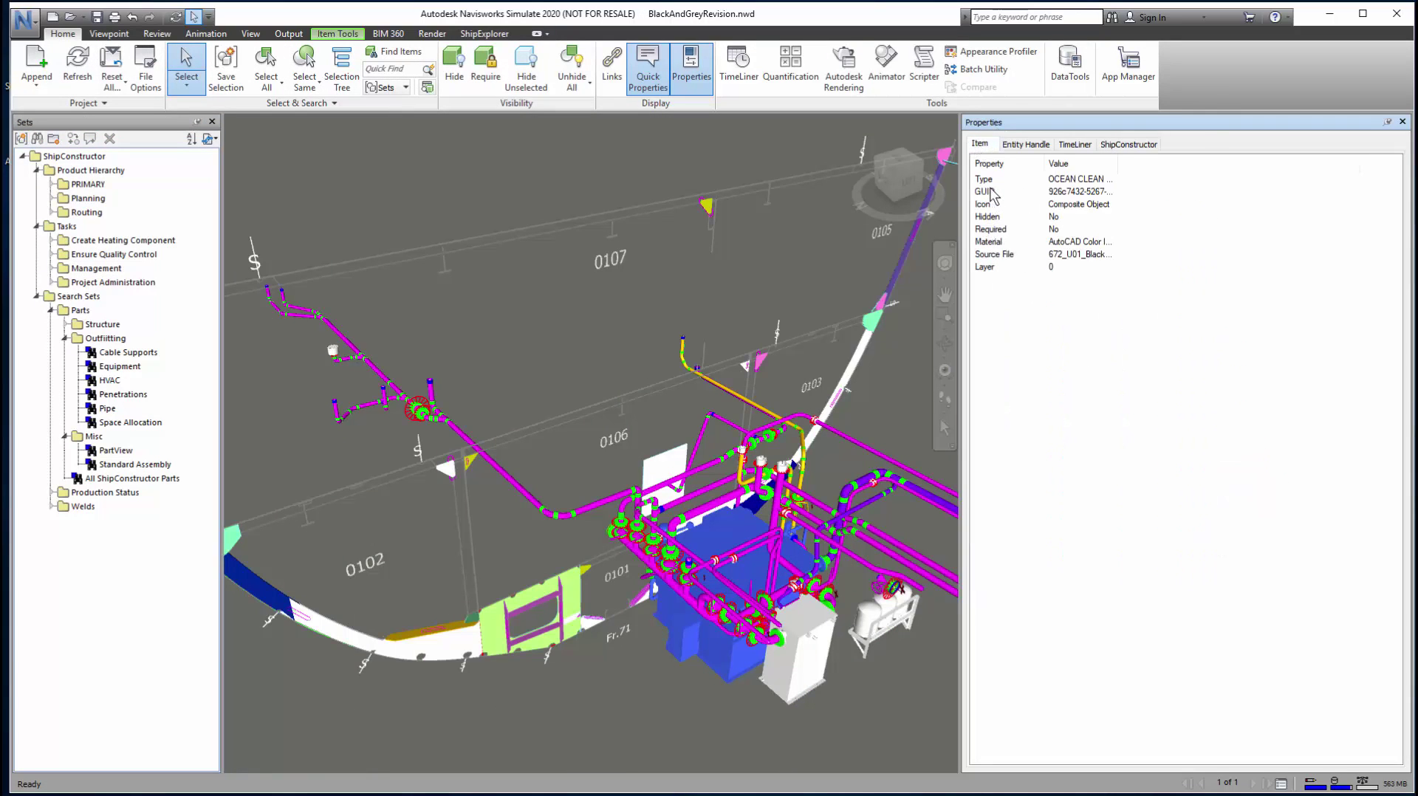
left_click(1134, 144)
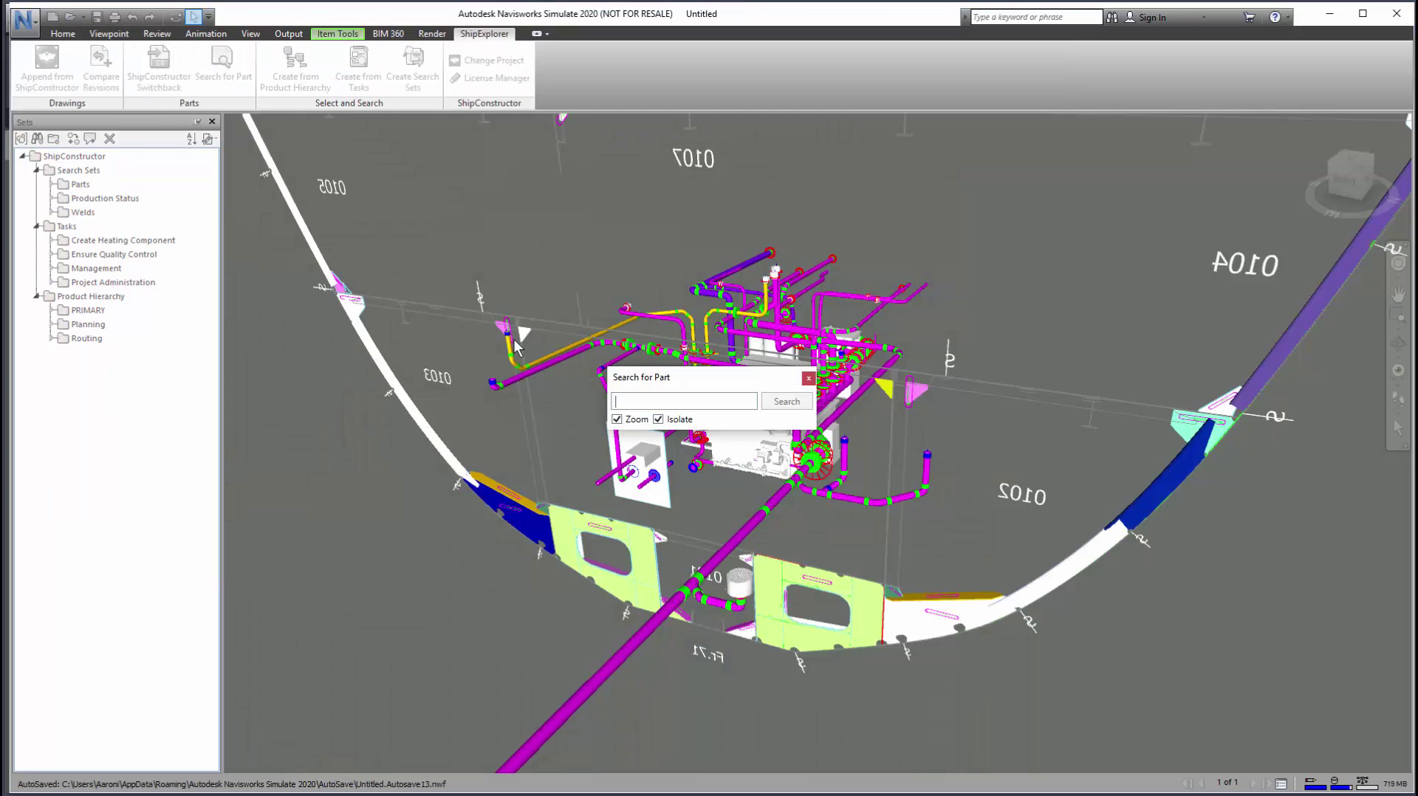
Step: Zoom to pipe part P-59 with Isolate turned off, then orbit to view it end-on
type("P-5")
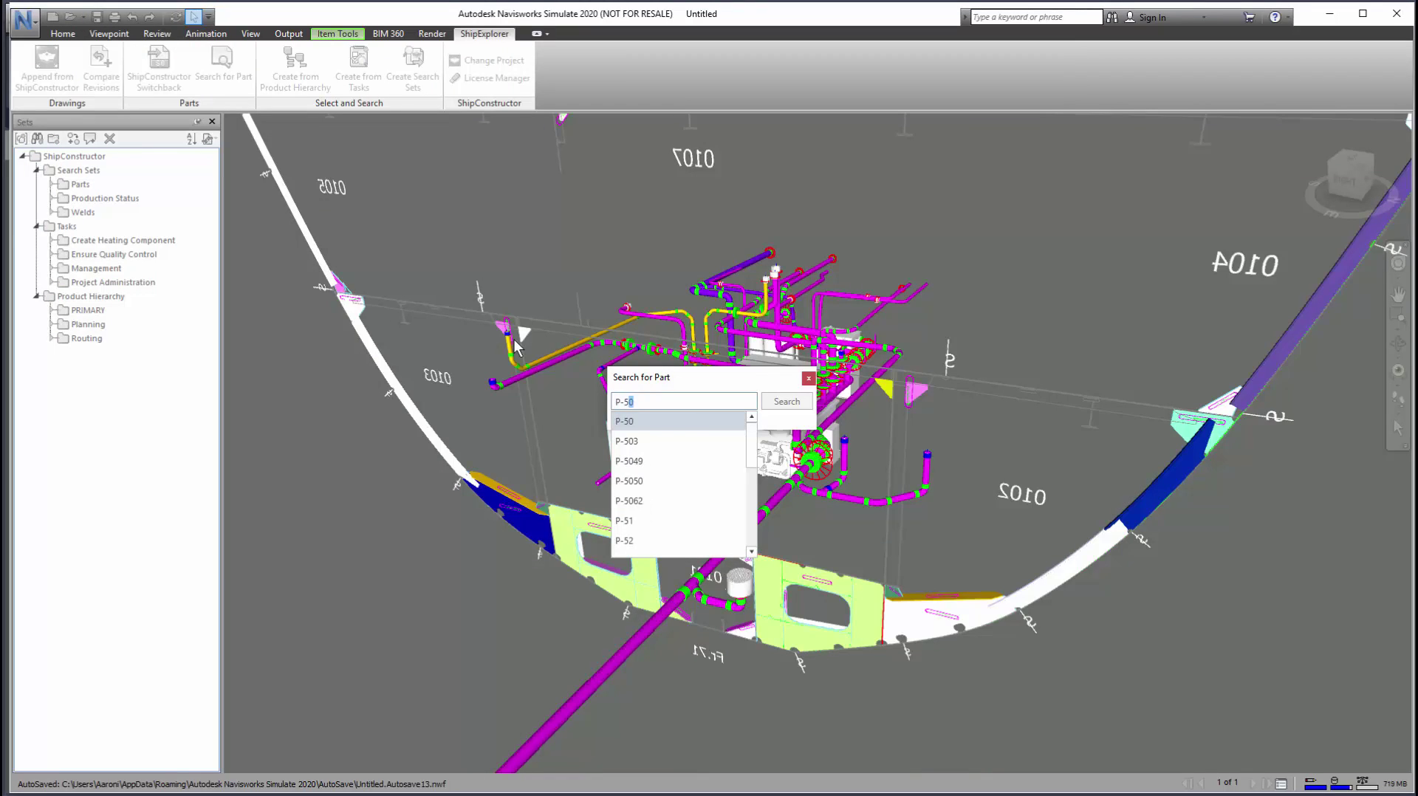
type("9")
key("Tab")
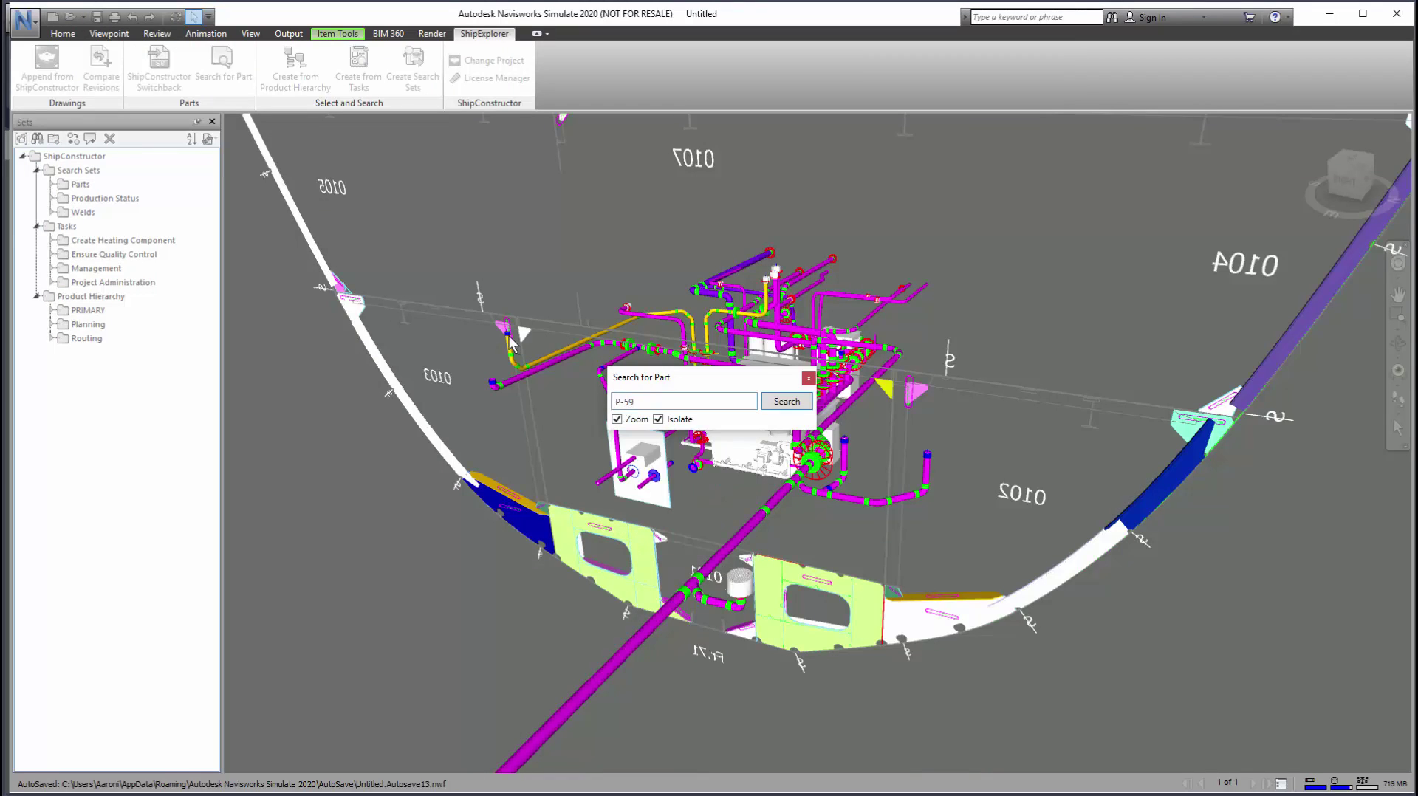
left_click(785, 404)
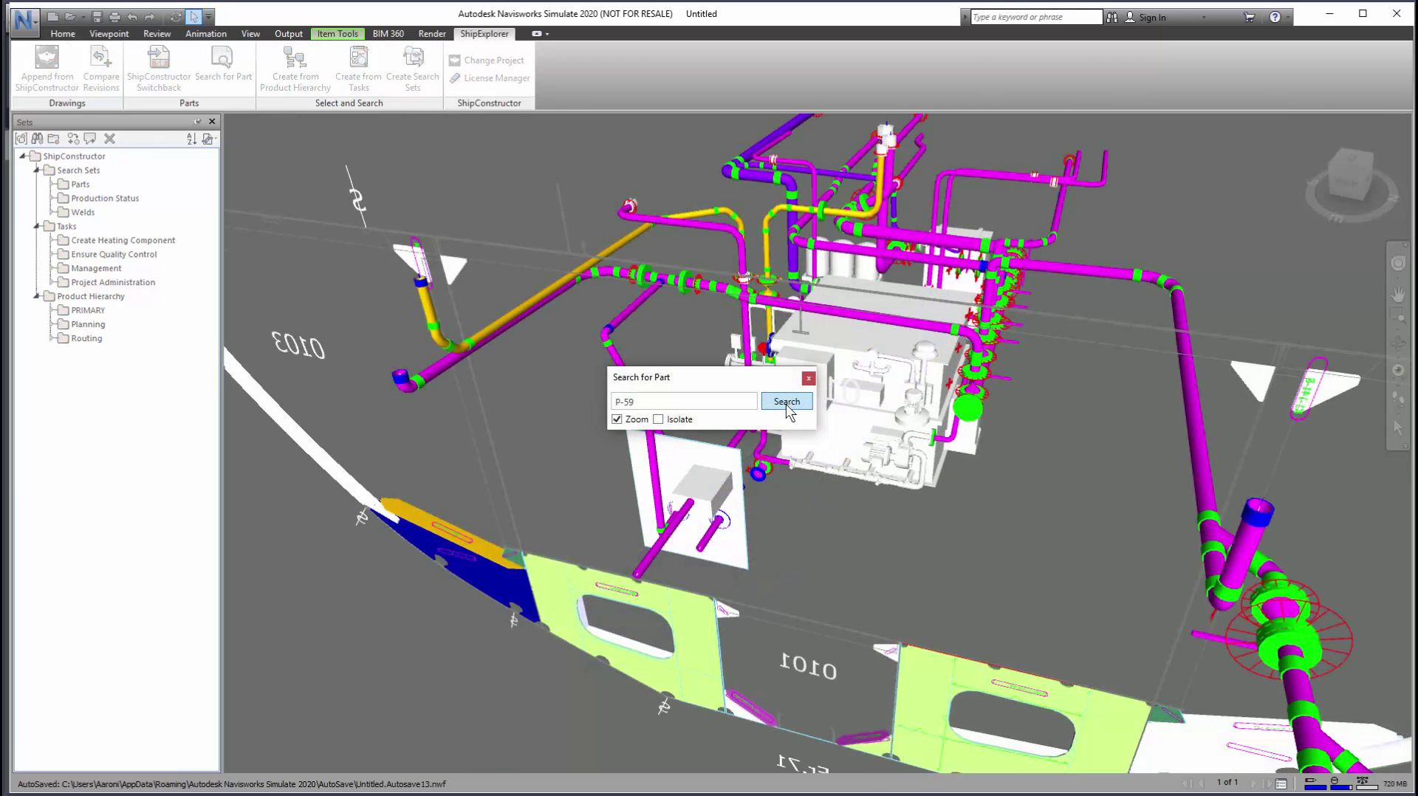
left_click(787, 405)
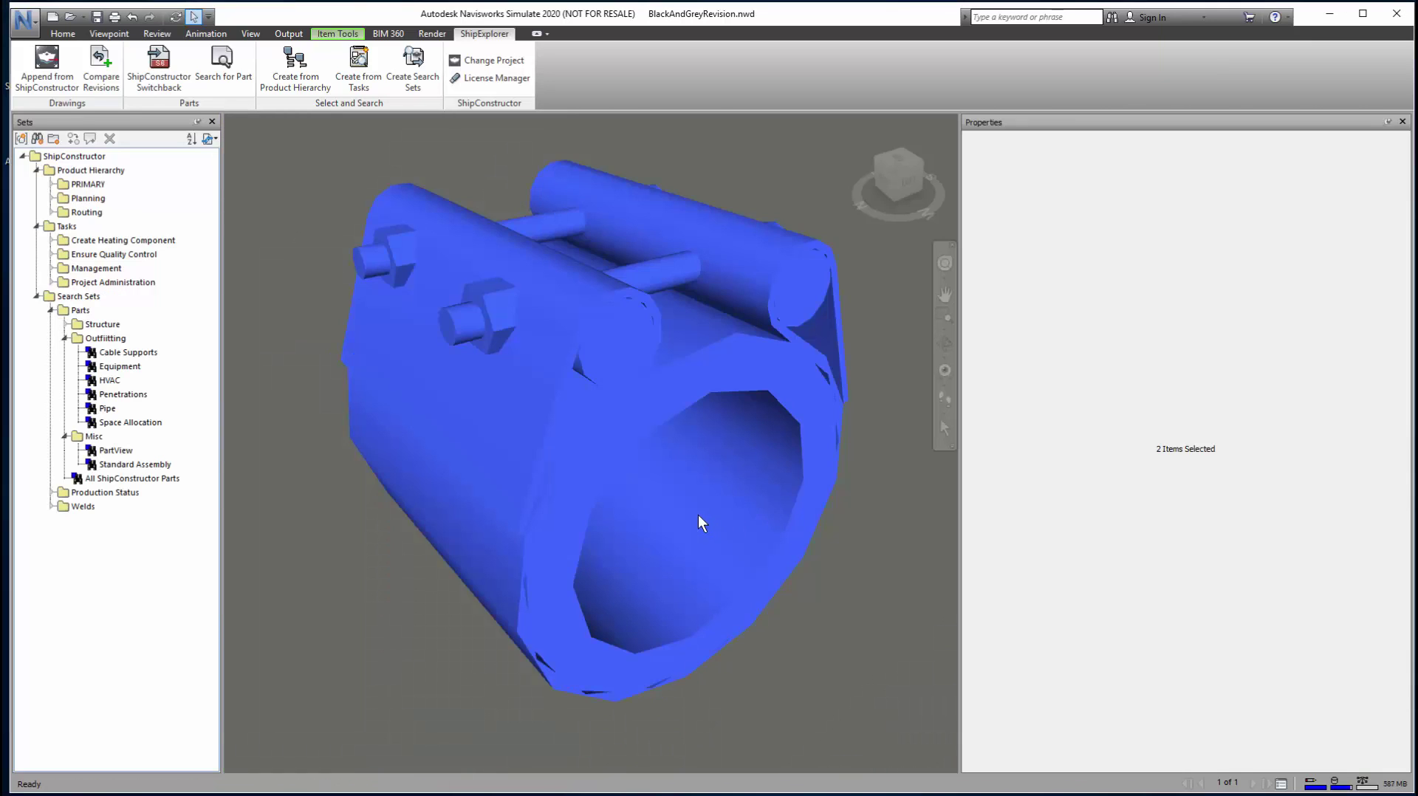
mouse_move(698, 515)
middle_mouse_down("shift")
mouse_move(786, 484)
mouse_move(690, 446)
mouse_move(640, 481)
middle_mouse_up("shift")
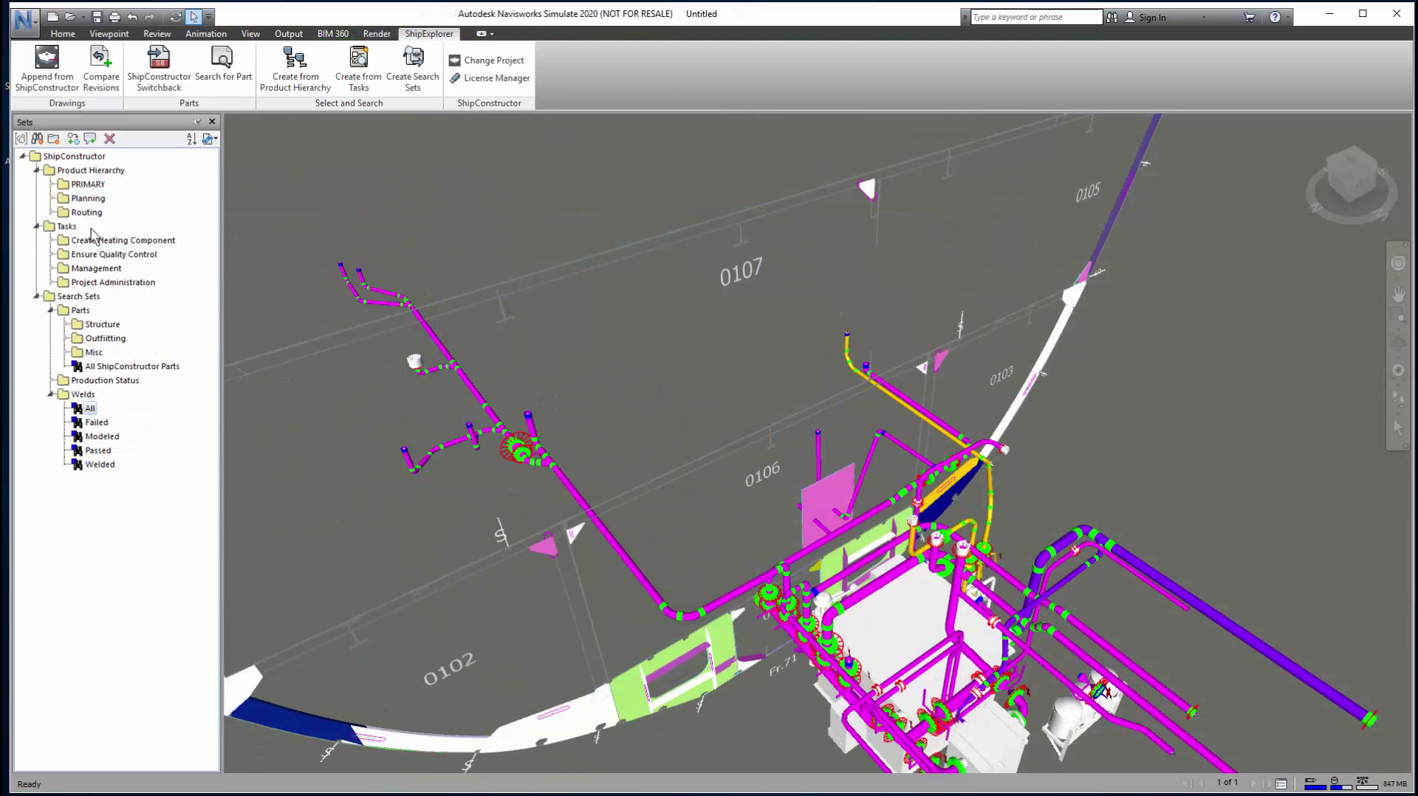
Step: Run Compare Revisions against the BlackAndGreyRevision.nwd file
left_click(95, 79)
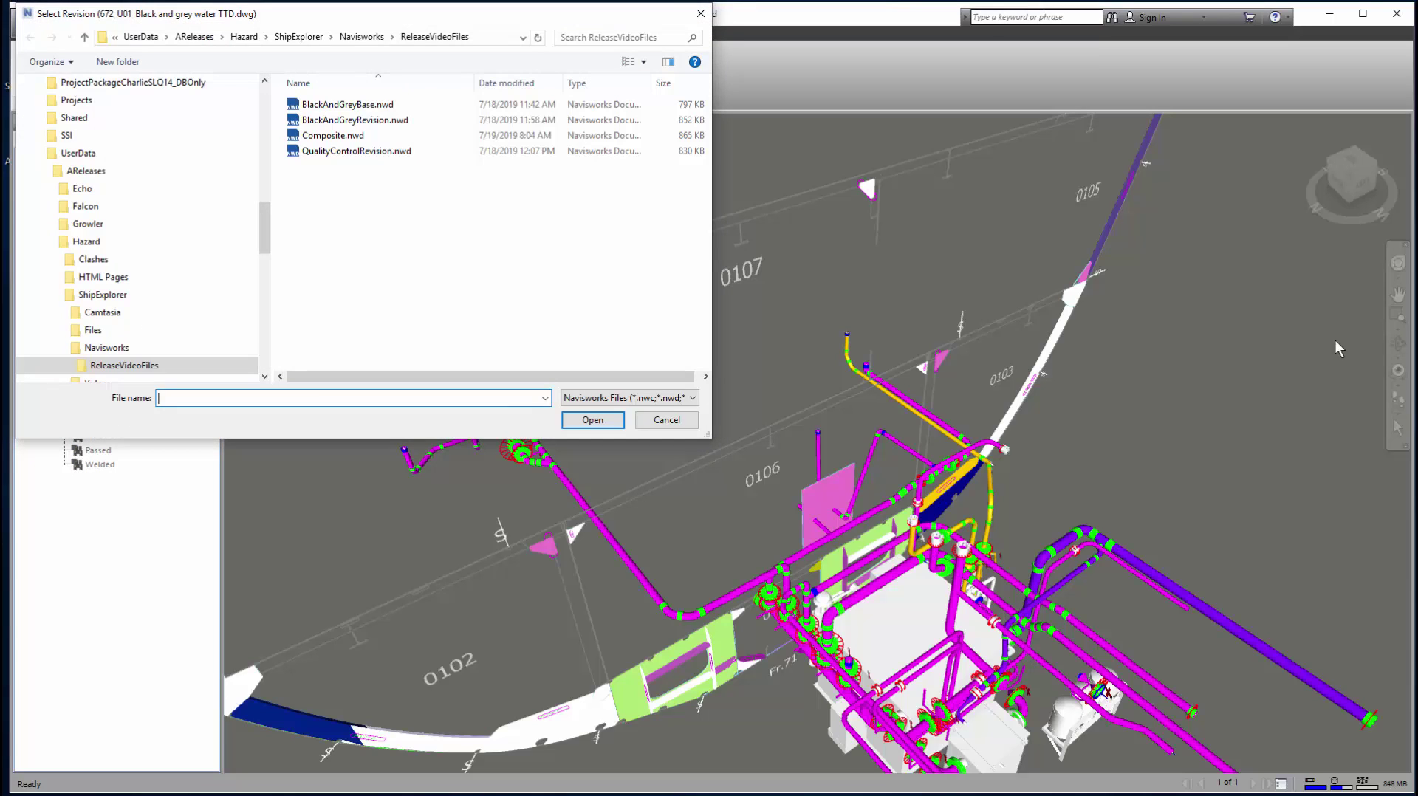
double_click(329, 120)
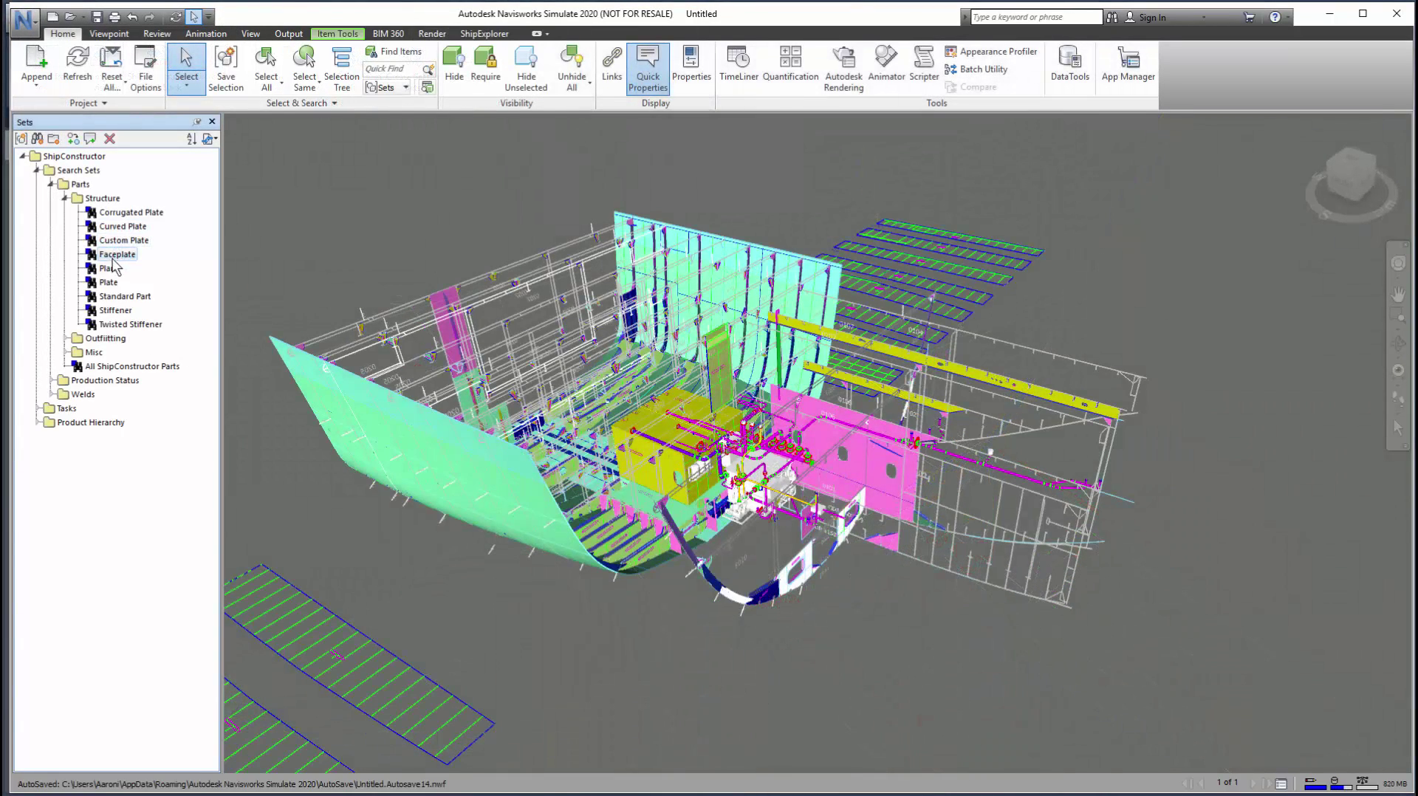
Step: Select the Standard Part search set and enter part number P-11363 in Search for Part
left_click(118, 297)
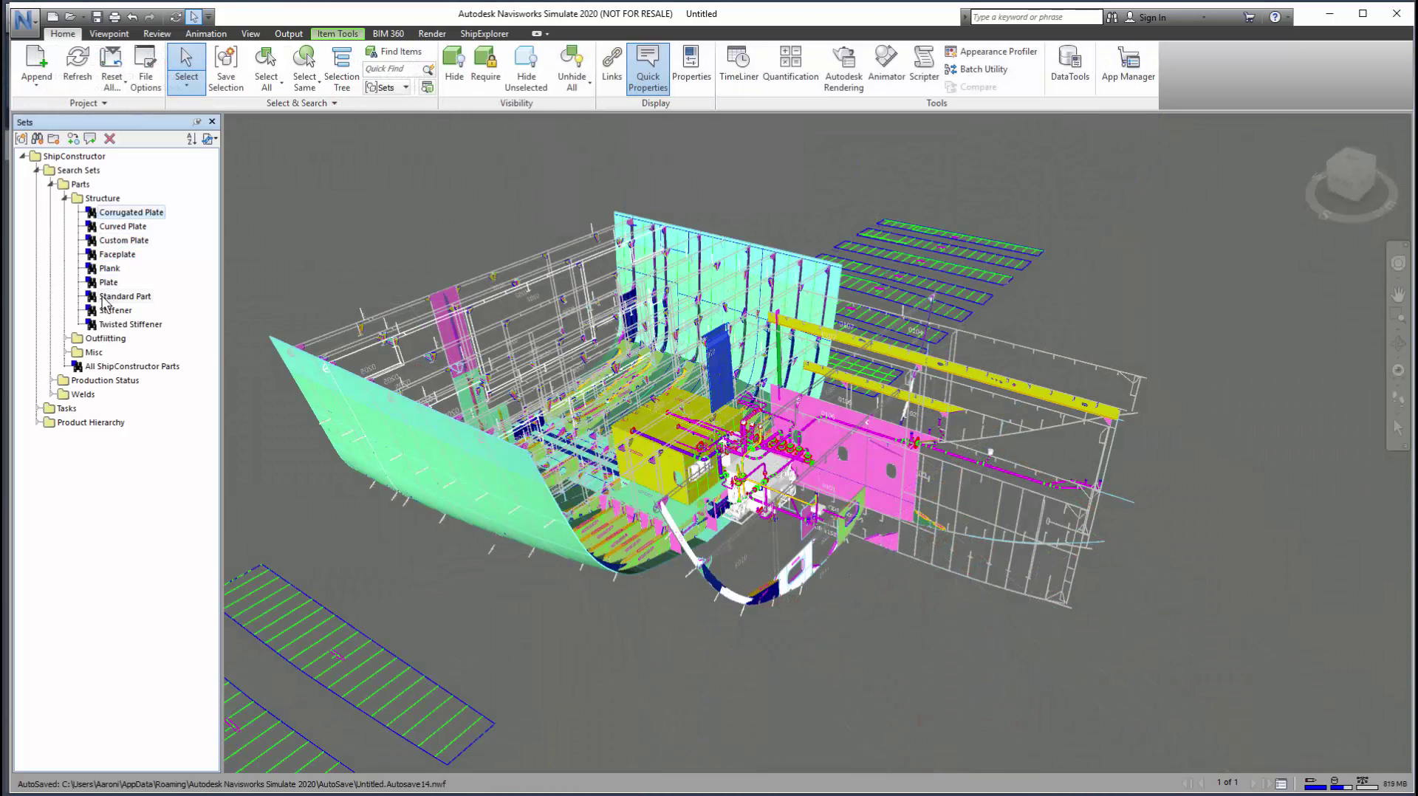
left_click(485, 34)
left_click(222, 63)
type("P")
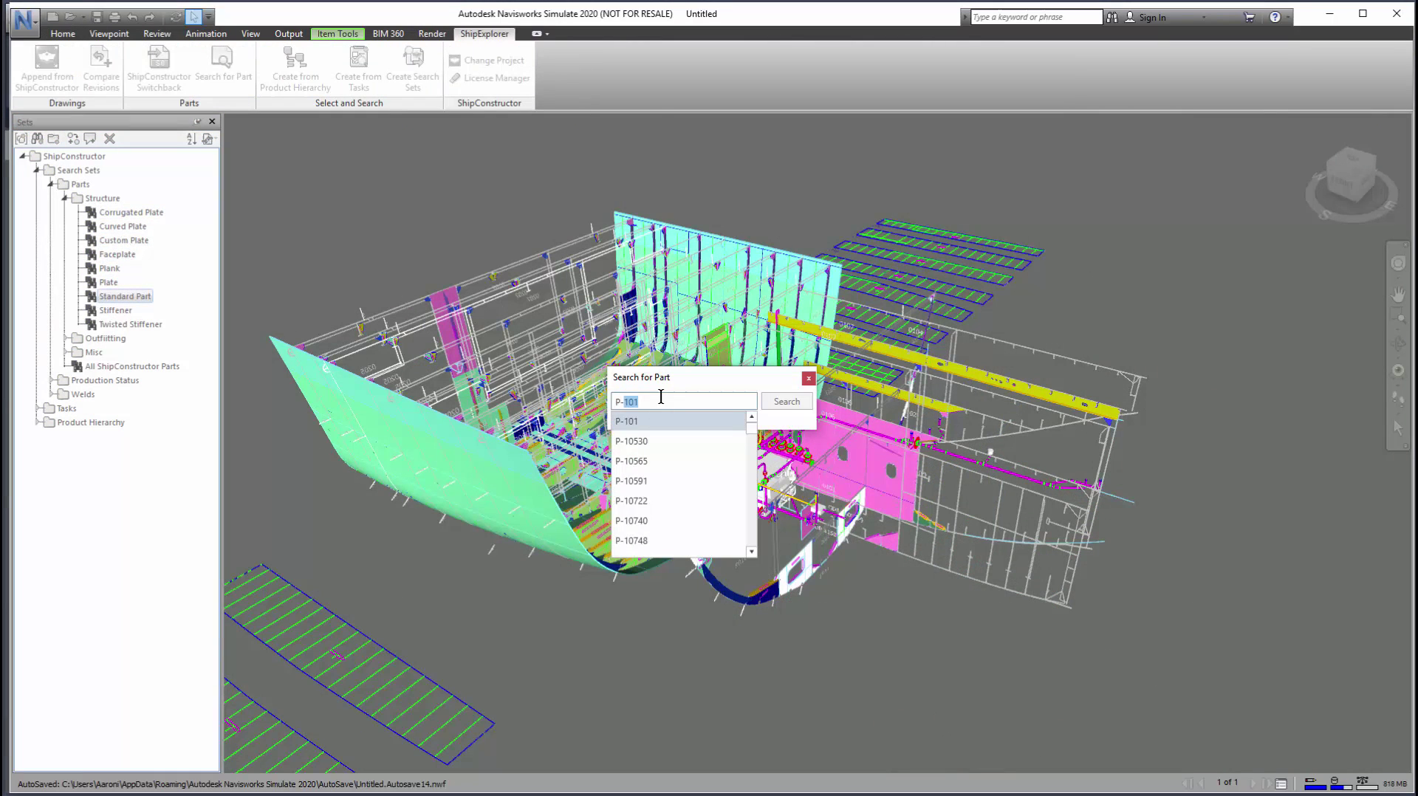
type("-113")
type("63")
key("Return")
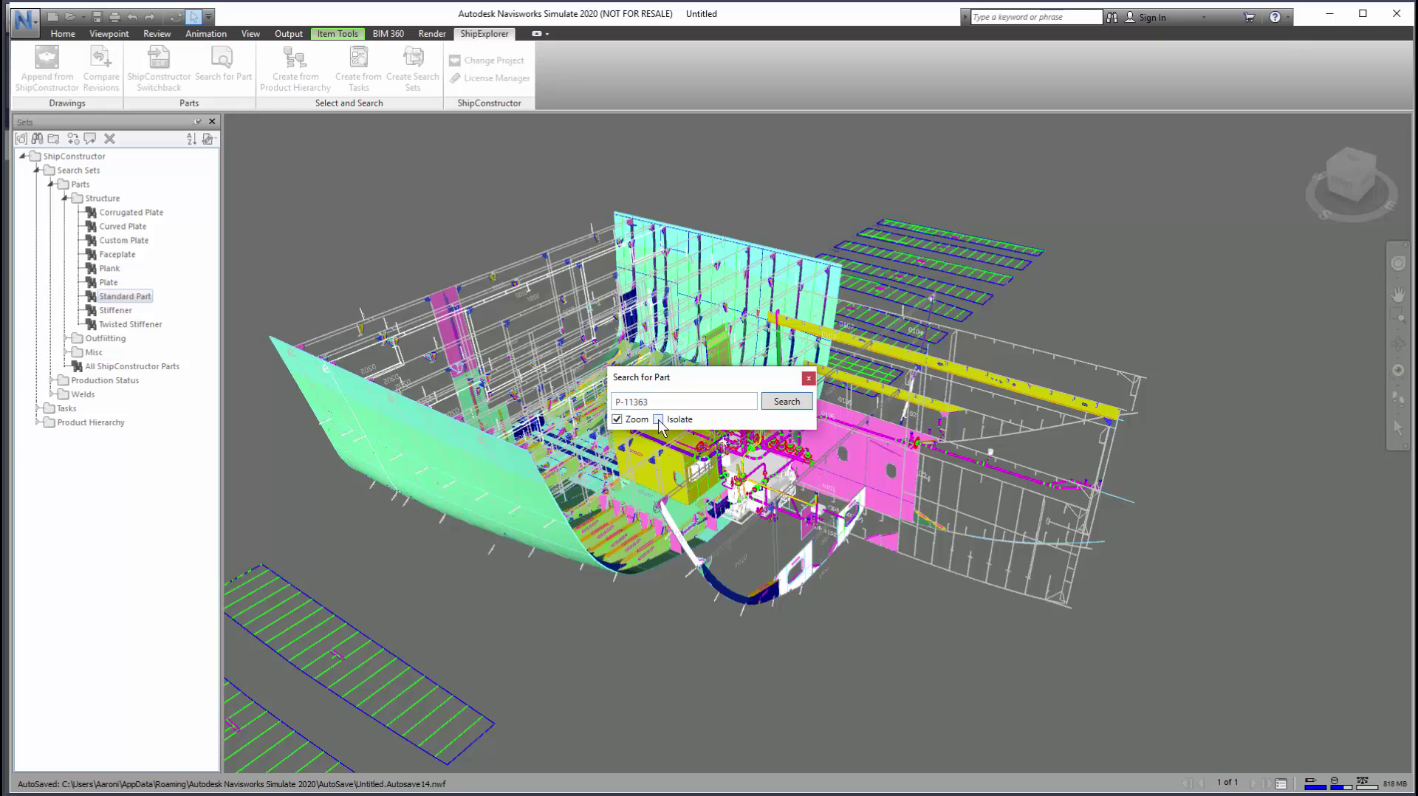
Step: Isolate and zoom to P-11363, then Unhide All to restore the surrounding model
left_click(659, 419)
left_click(784, 402)
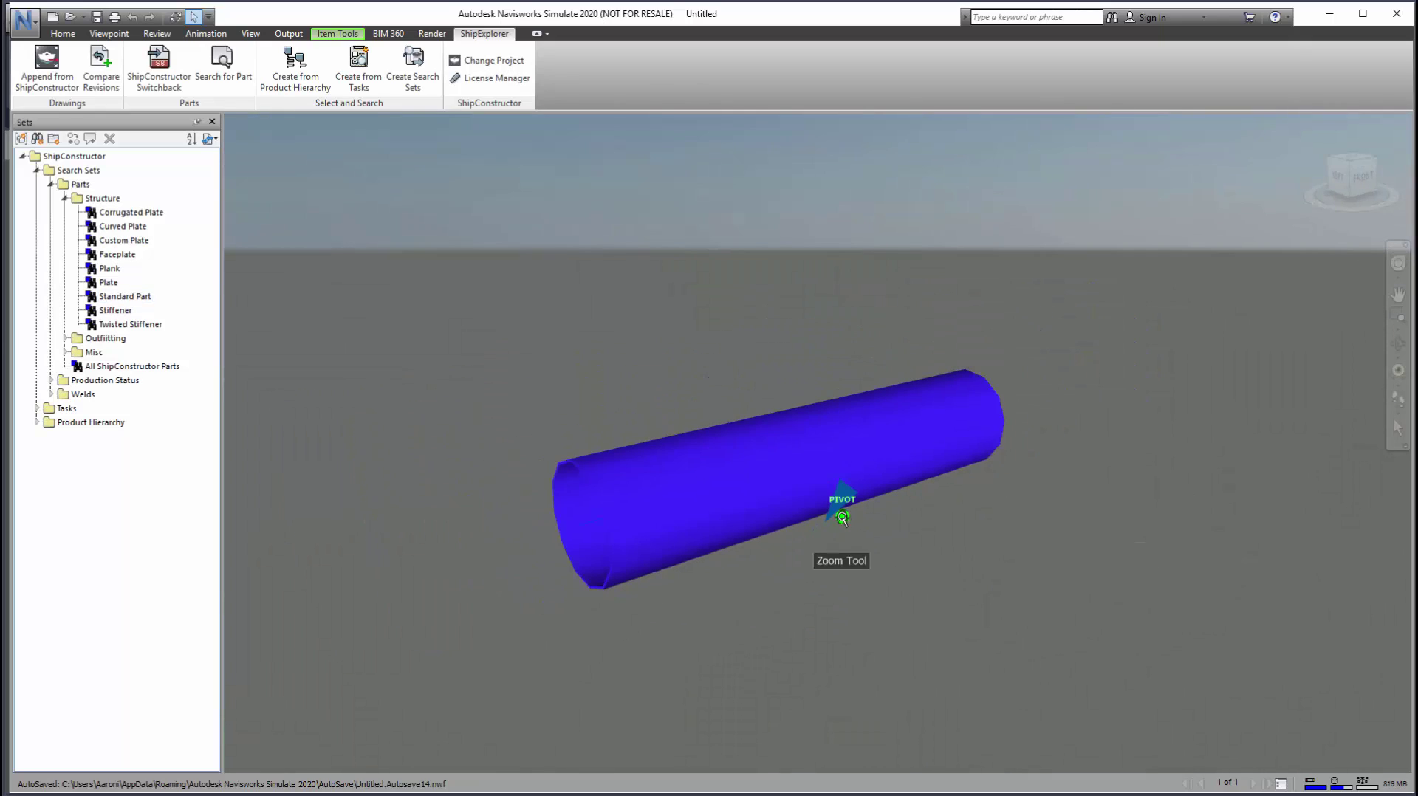
left_click(63, 33)
left_click(572, 65)
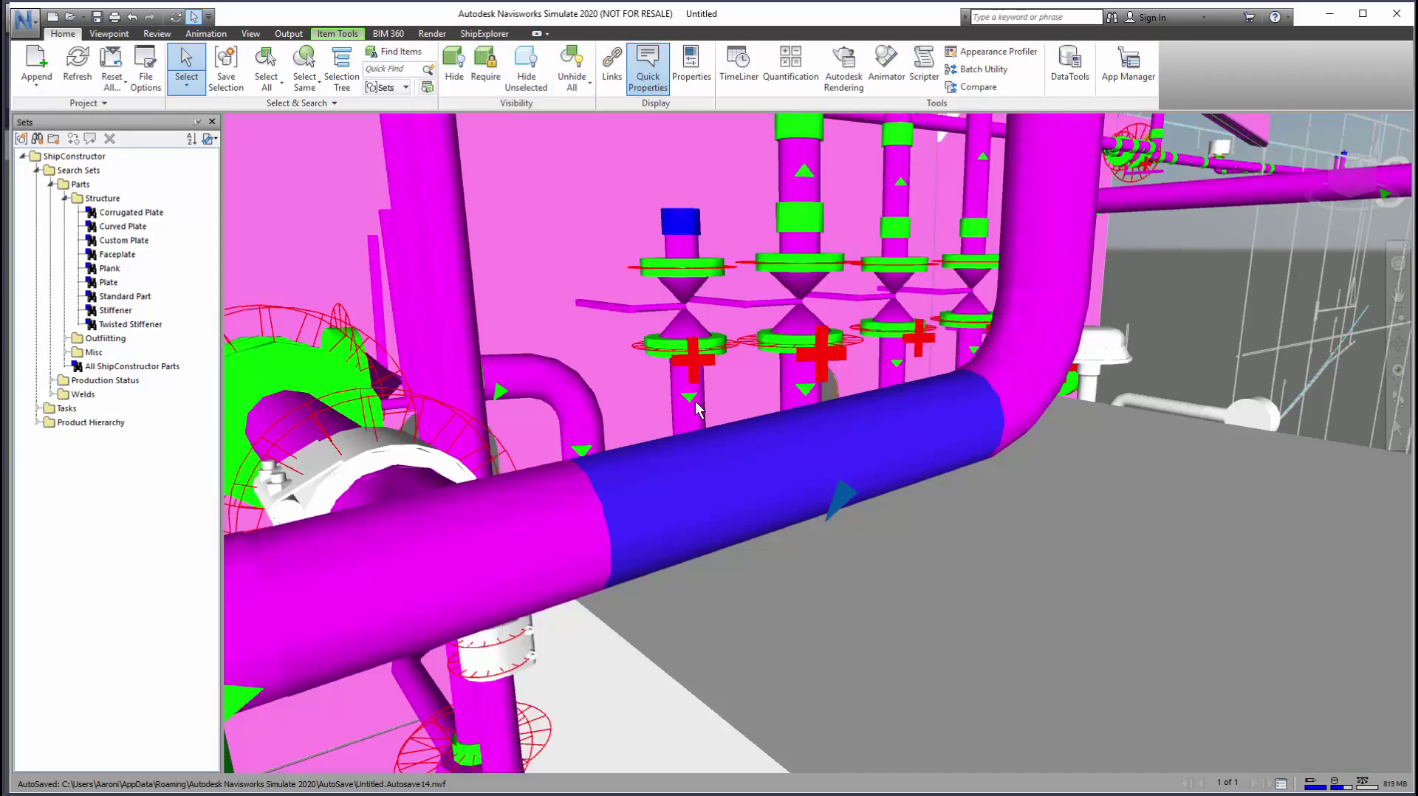